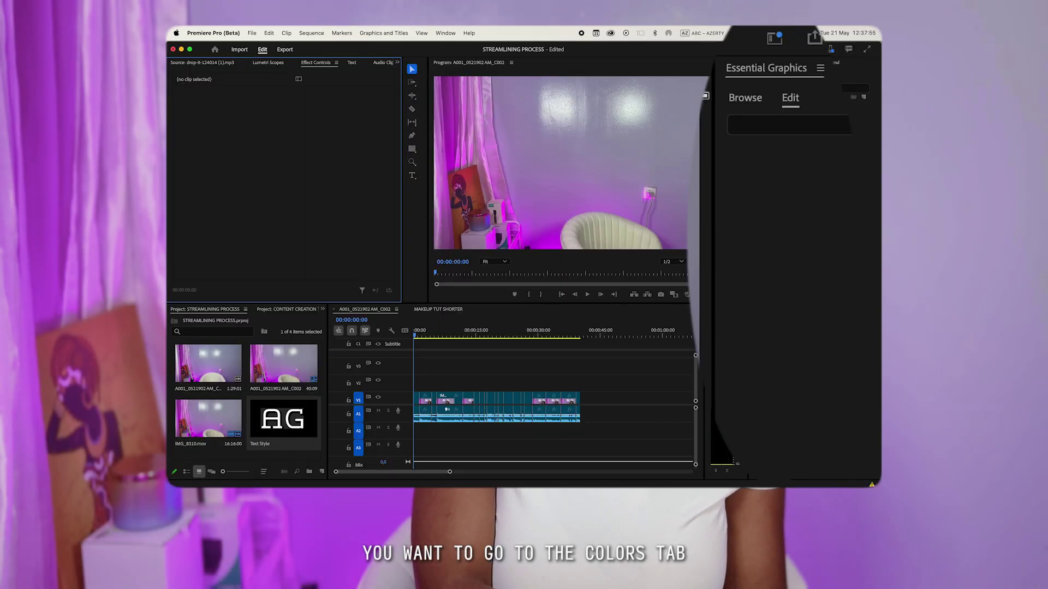
Switch to the Color workspace and select the first clip on the V1 track
left_click(776, 39)
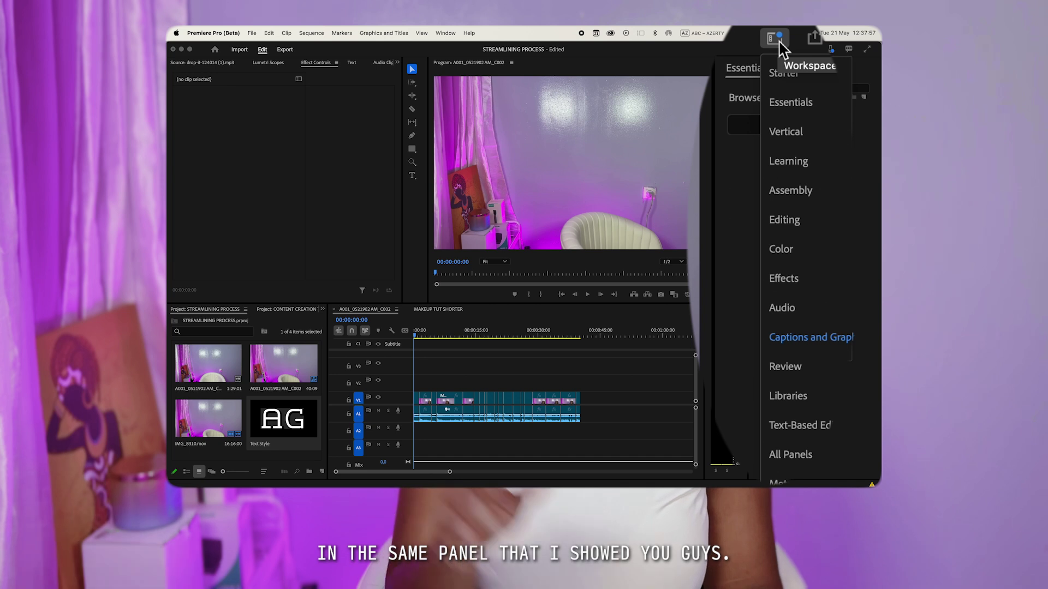
left_click(784, 263)
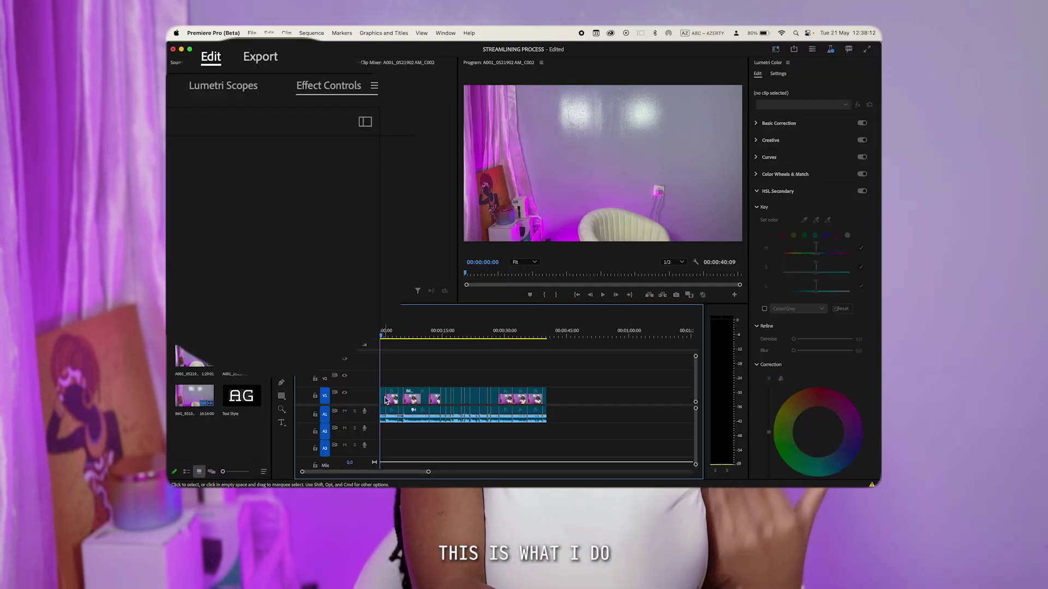
left_click(389, 400)
scroll(393, 401, "up", 3)
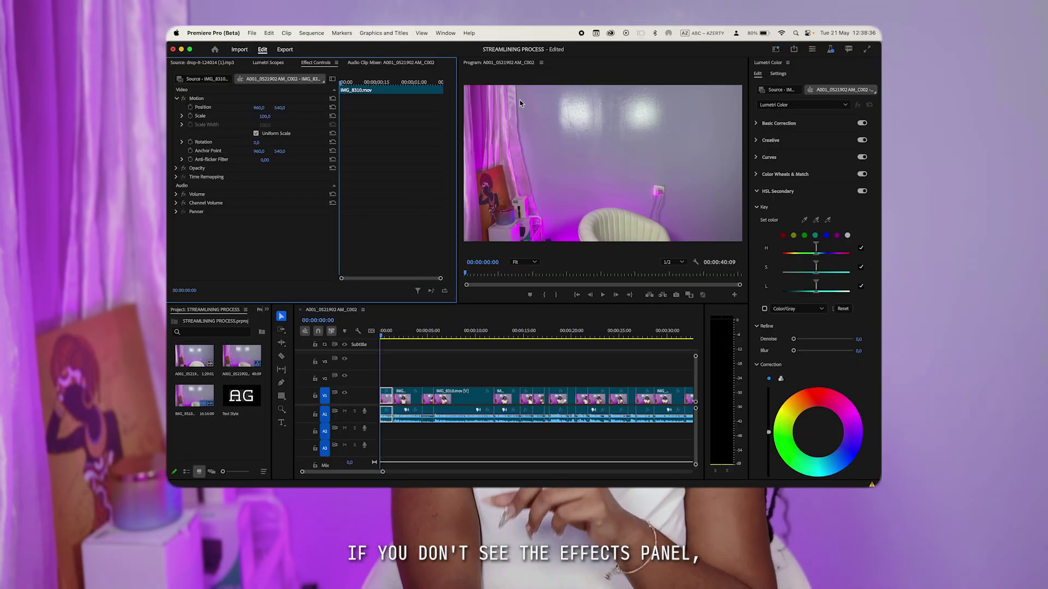
Drag Lumetri Color from Video Effects > Color Correction onto the first clip and zoom the timeline
left_click(445, 33)
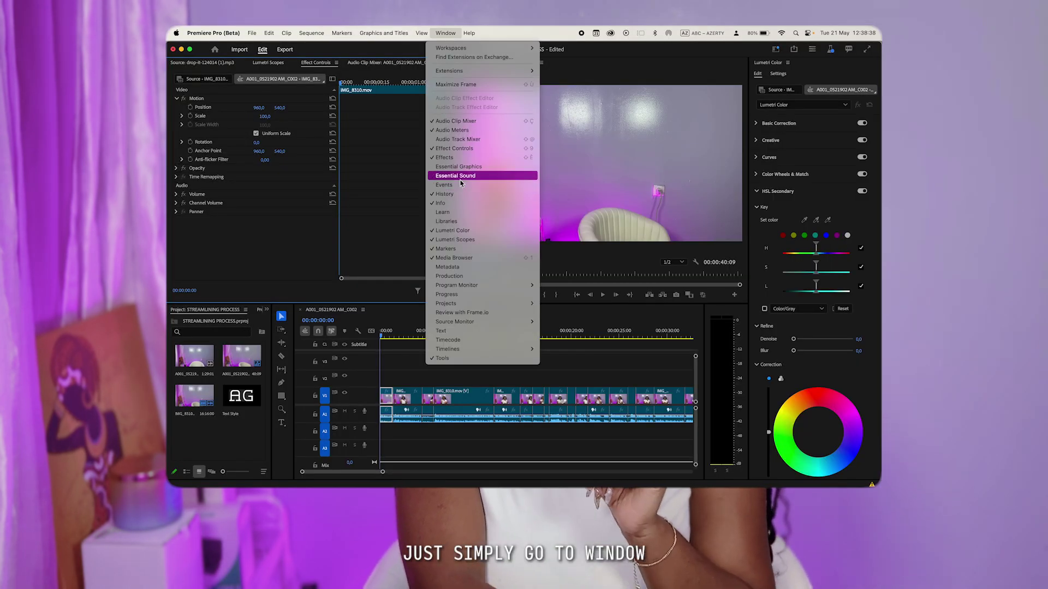
left_click(446, 158)
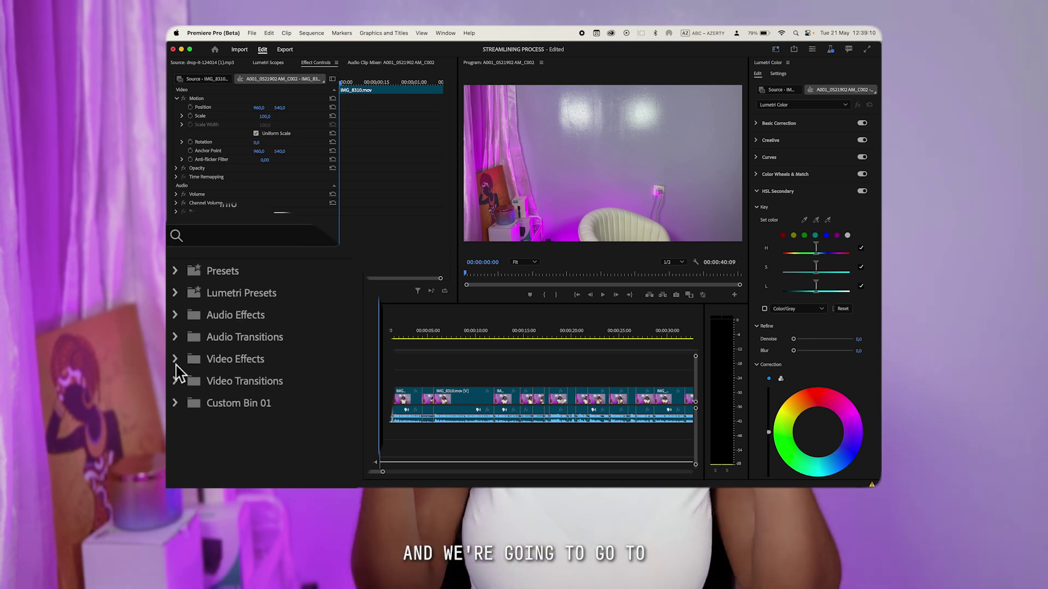
left_click(175, 360)
scroll(357, 387, "down", 3)
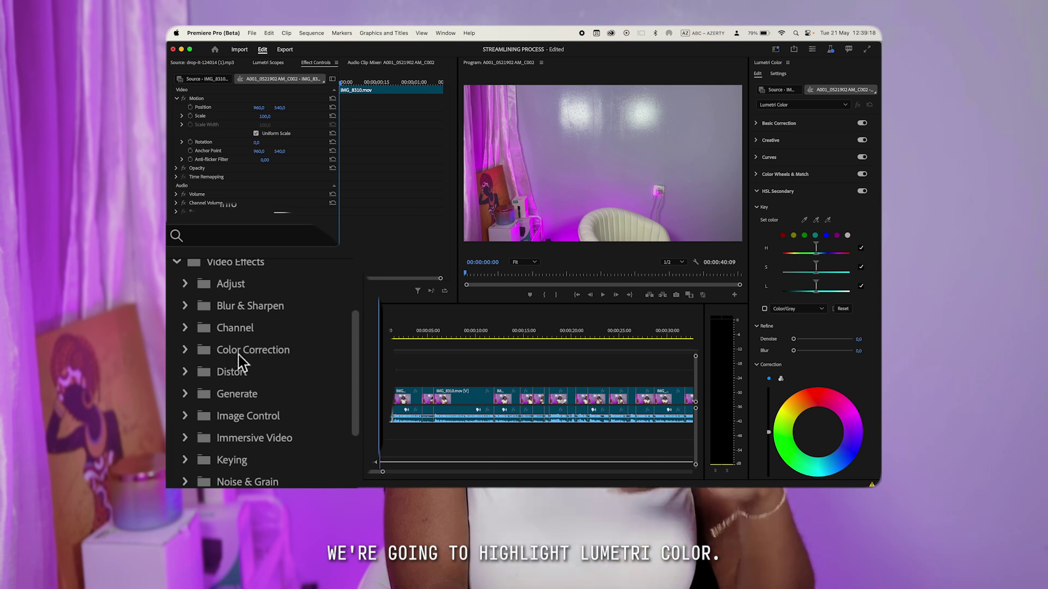
left_click(185, 351)
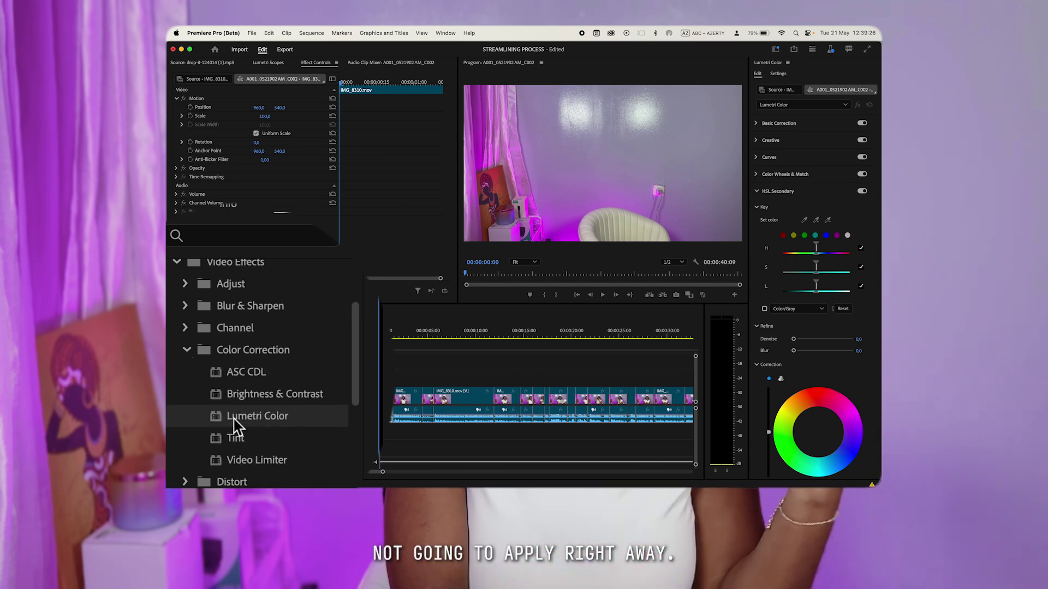
left_click_drag(237, 423, 386, 398)
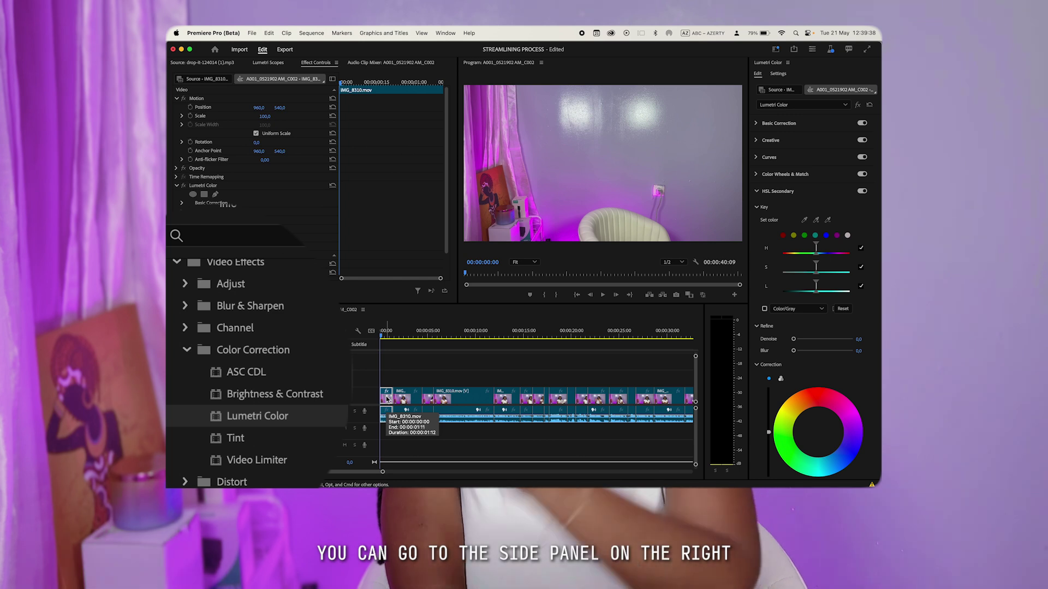
key("=")
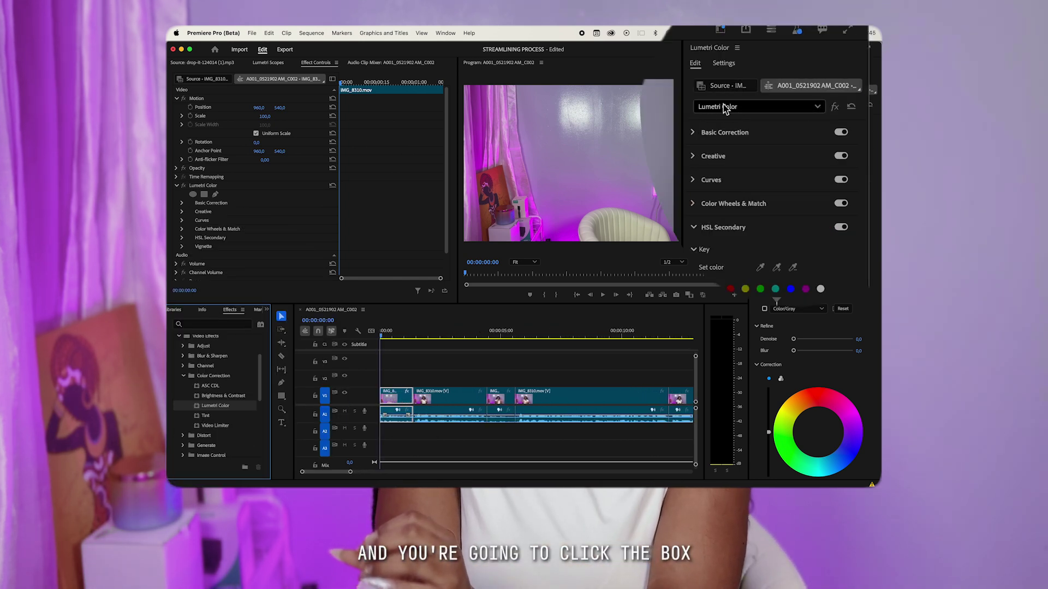
Open the Lumetri layer options and select the second Lumetri Color effect in Effect Controls
left_click(726, 108)
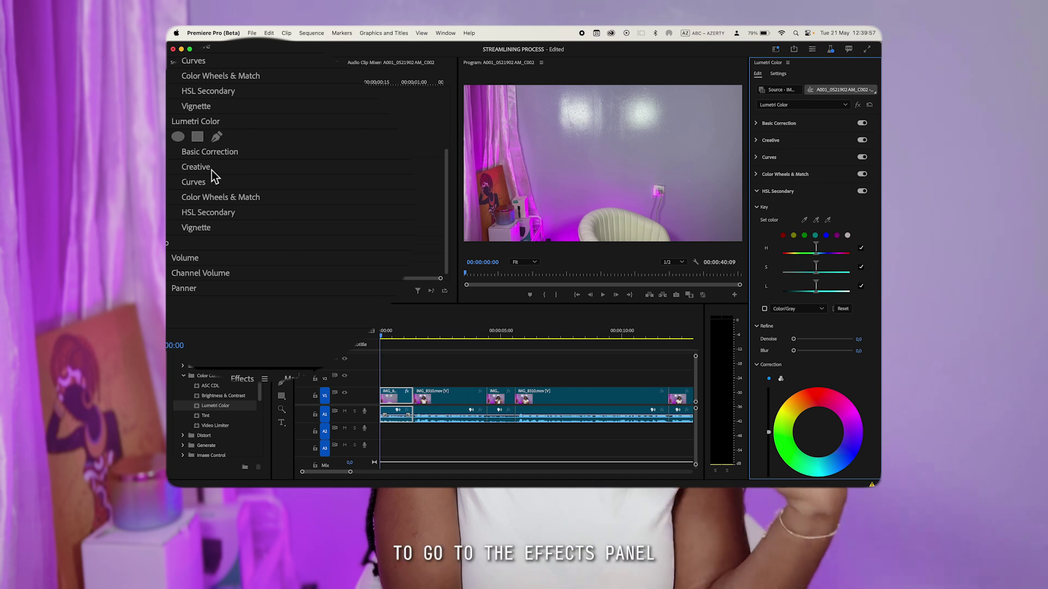
scroll(249, 128, "up", 2)
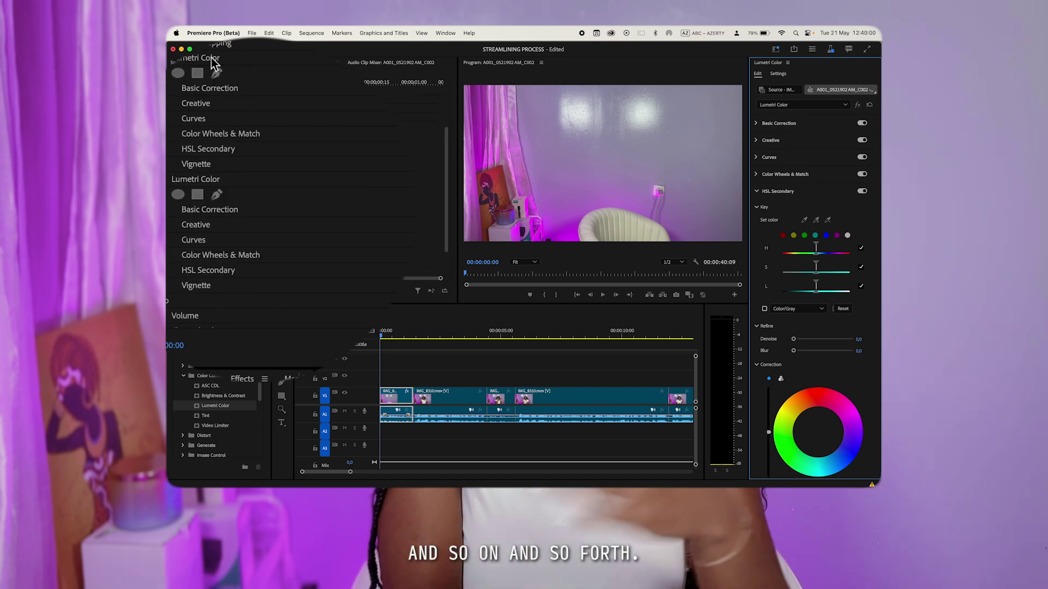
left_click(228, 182)
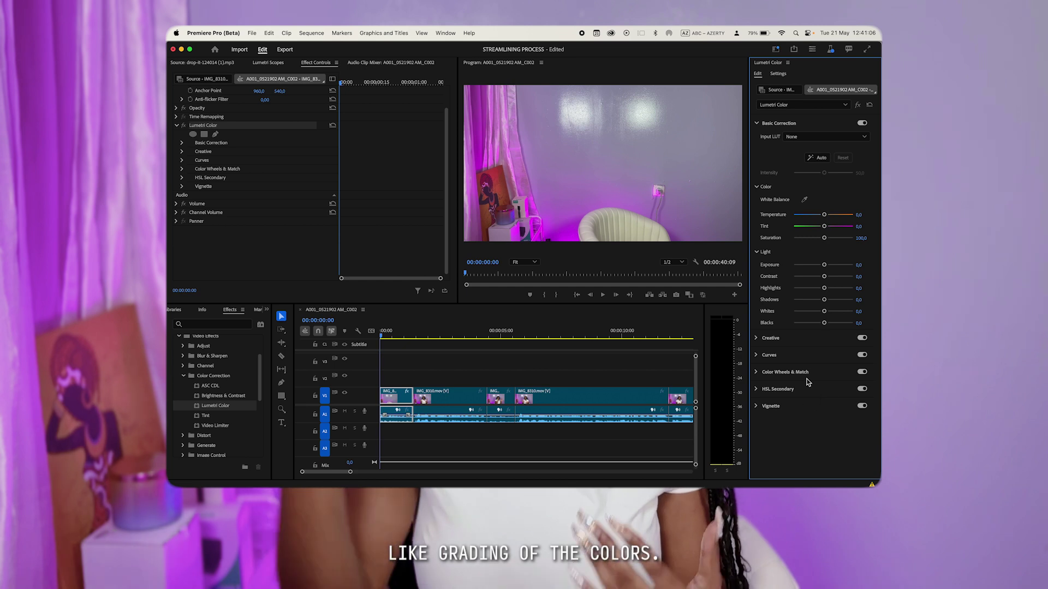
Leave the HSL Secondary section expanded, showing its Key, Refine and Correction controls
left_click(766, 390)
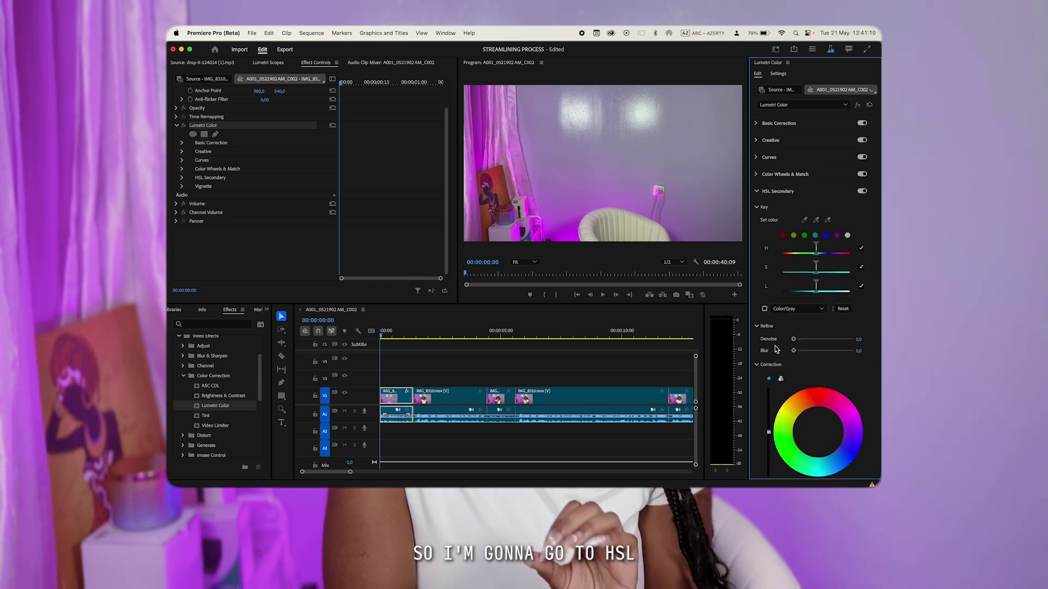
left_click(776, 195)
left_click(774, 192)
left_click(773, 192)
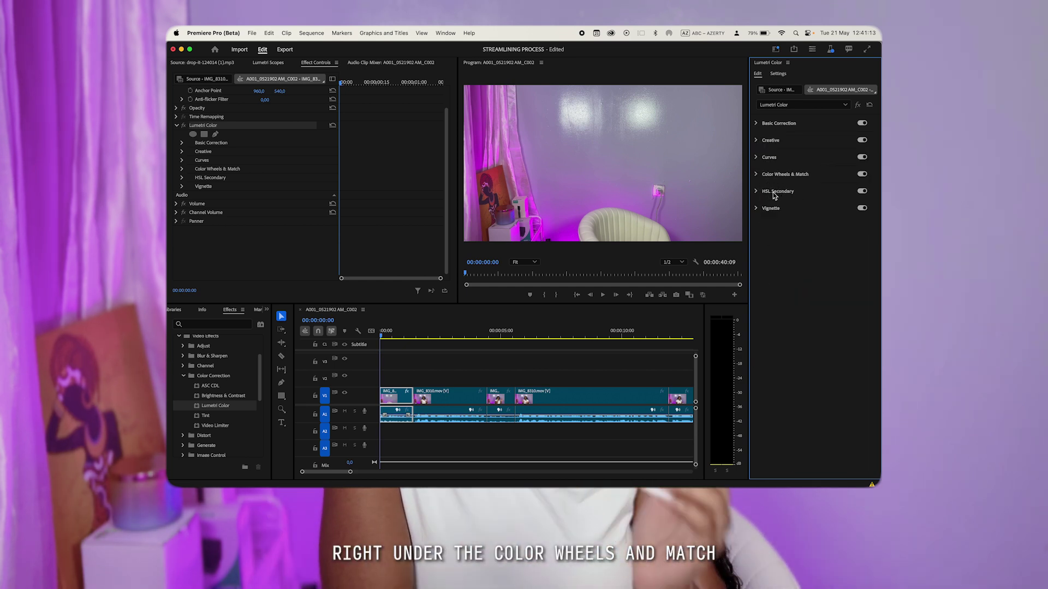
left_click(774, 176)
left_click(774, 175)
left_click(771, 192)
scroll(785, 258, "down", 2)
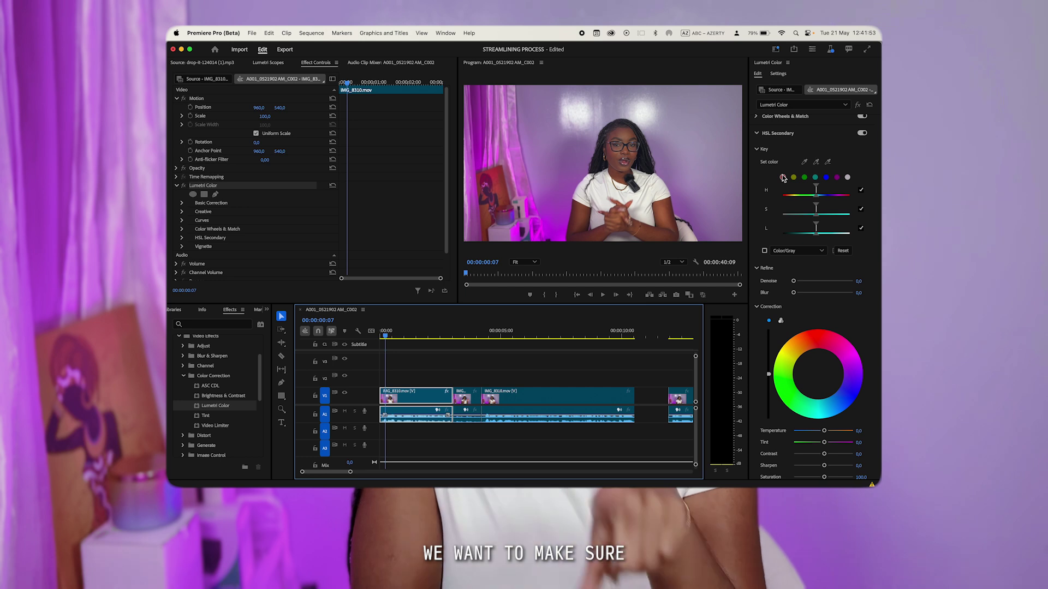
Sample a key colour from the frame with the Set color eyedropper, then add another area
left_click(756, 150)
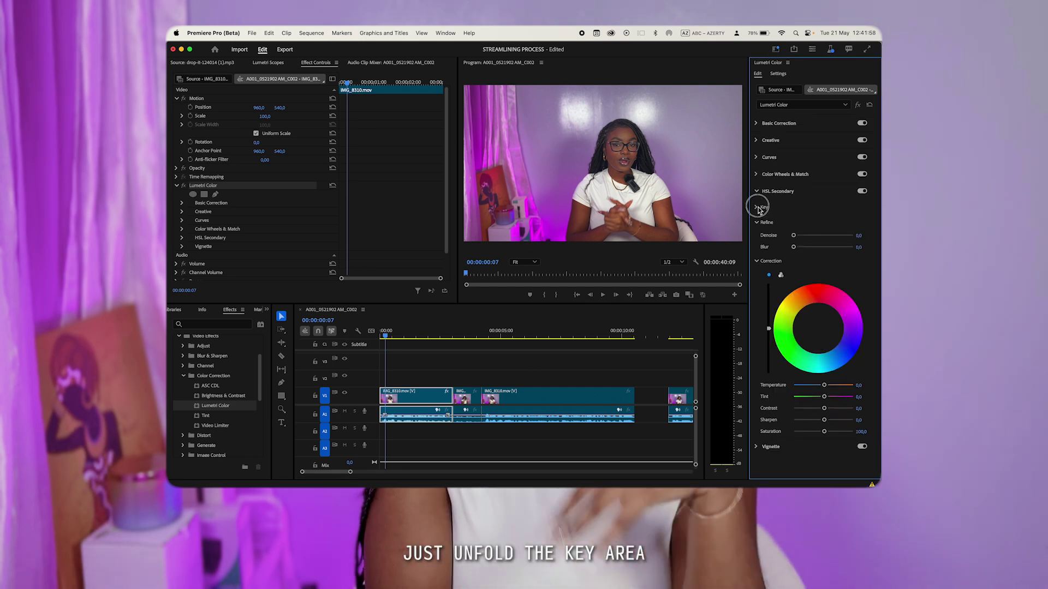
left_click(757, 207)
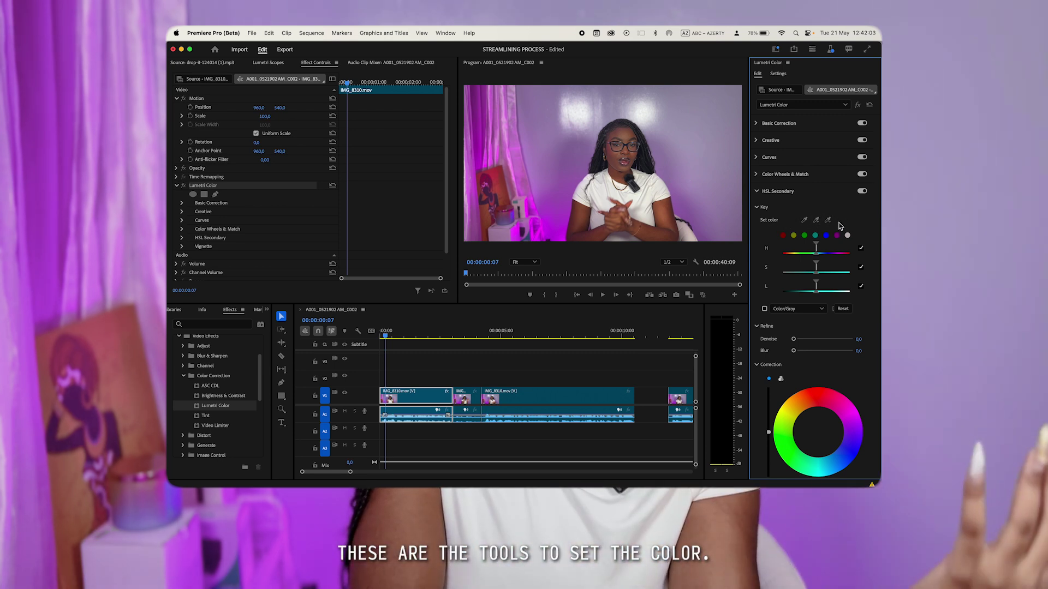
left_click(806, 219)
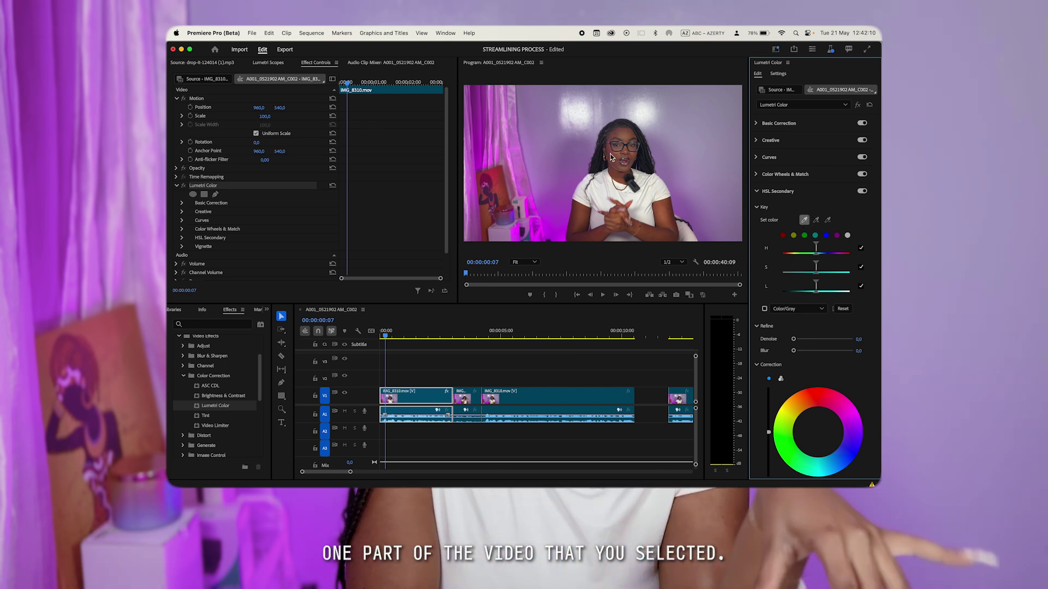
left_click(611, 153)
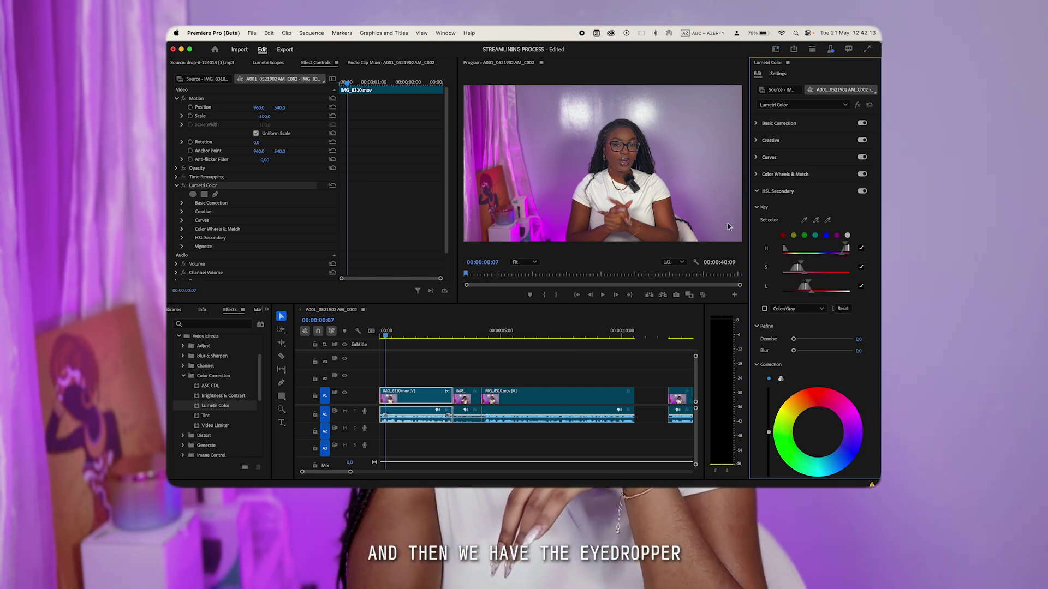
left_click(817, 220)
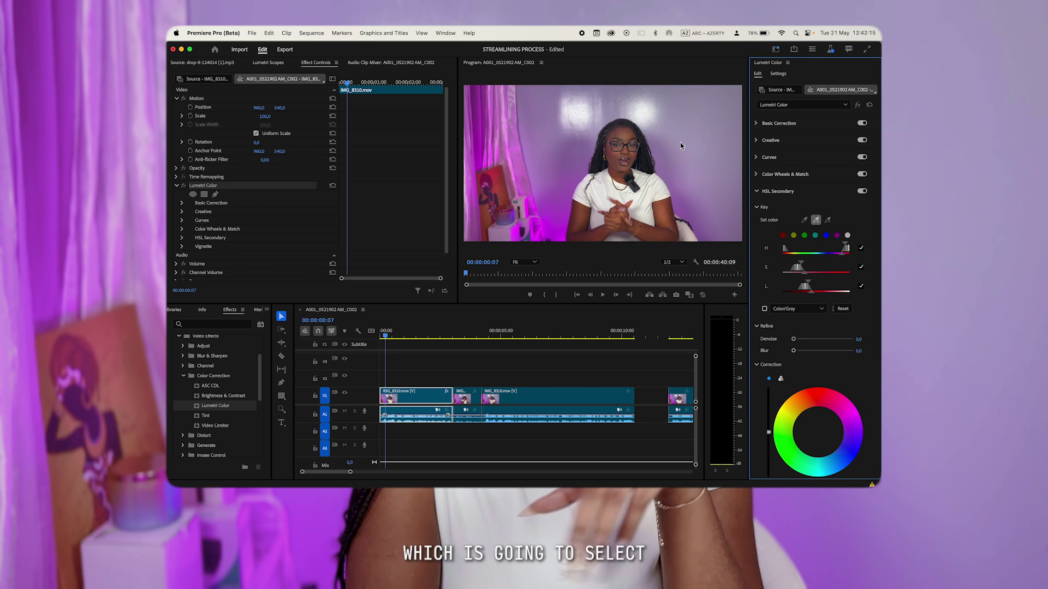
left_click(816, 220)
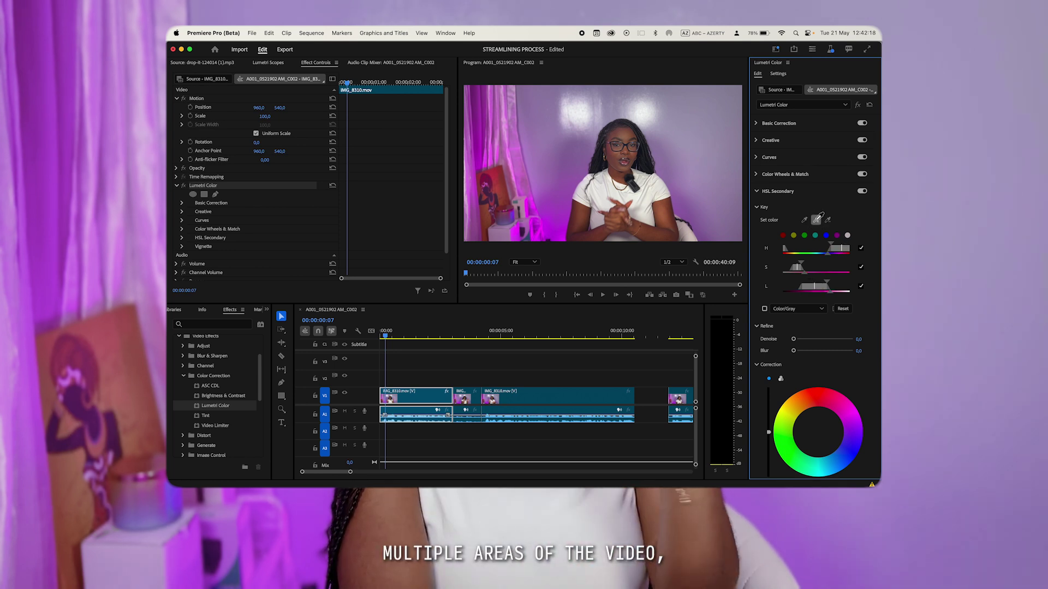
left_click(678, 121)
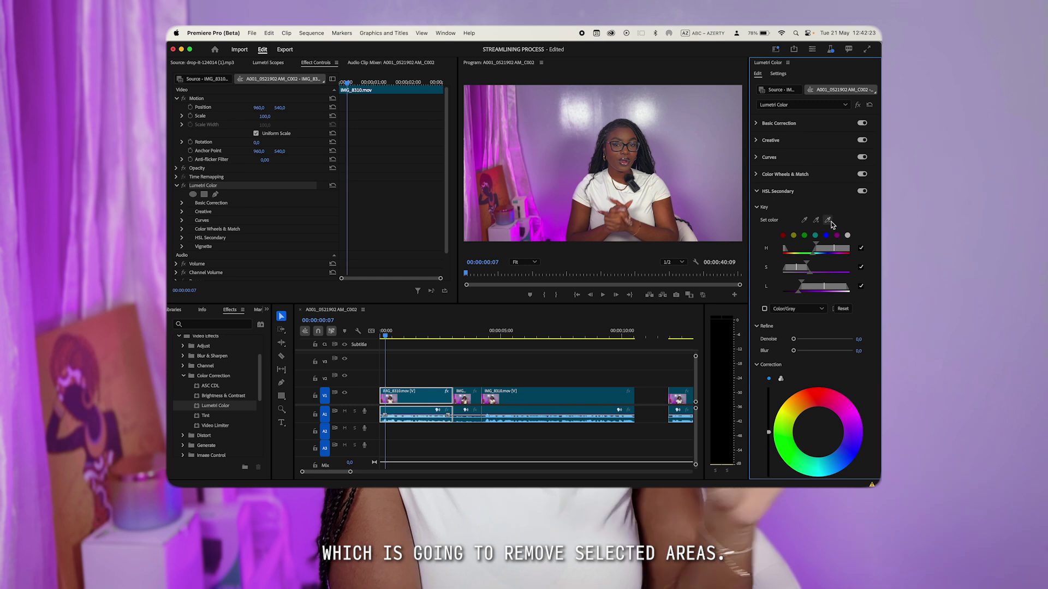
Reset the key to its full default ranges and reactivate the add-colour eyedropper
left_click(828, 220)
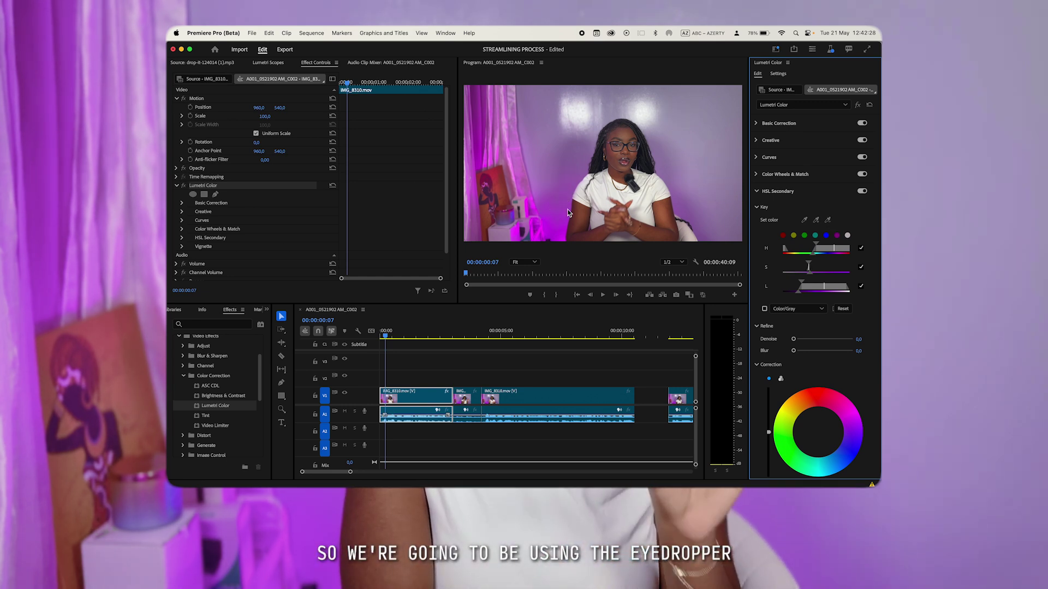
left_click(816, 220)
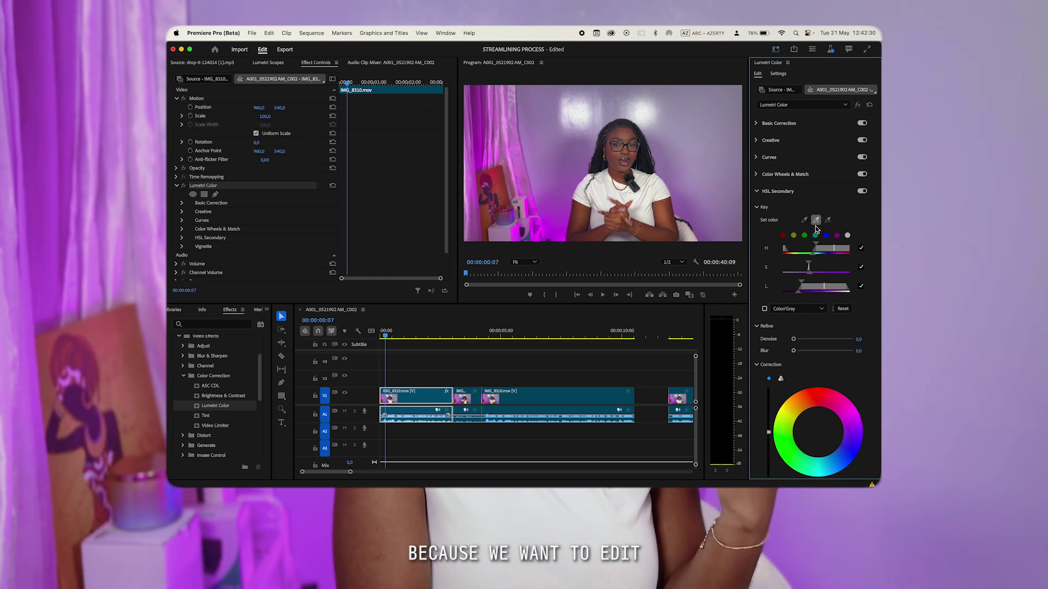
left_click(843, 308)
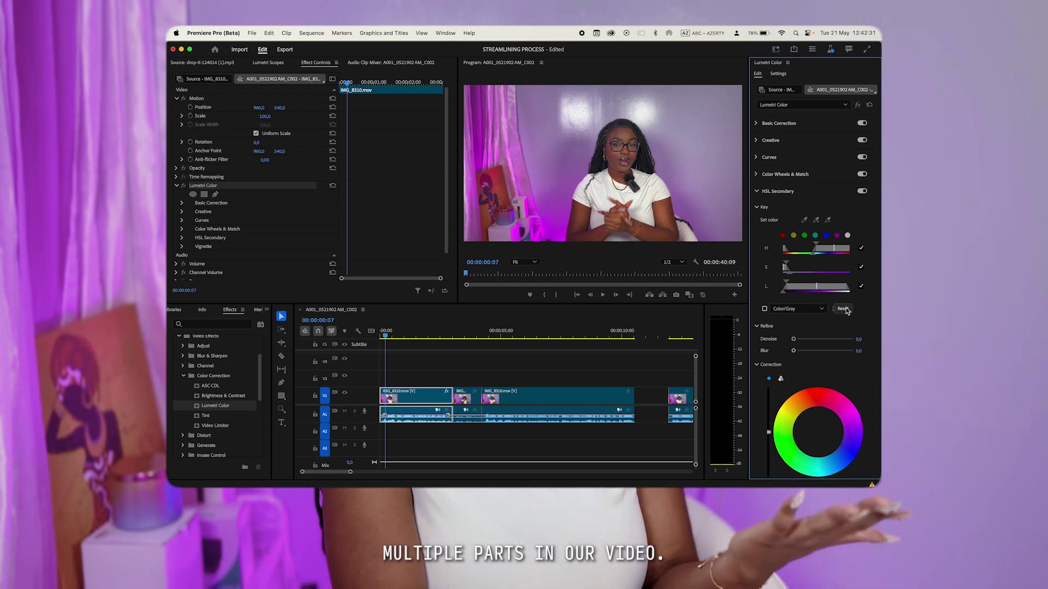
left_click(815, 220)
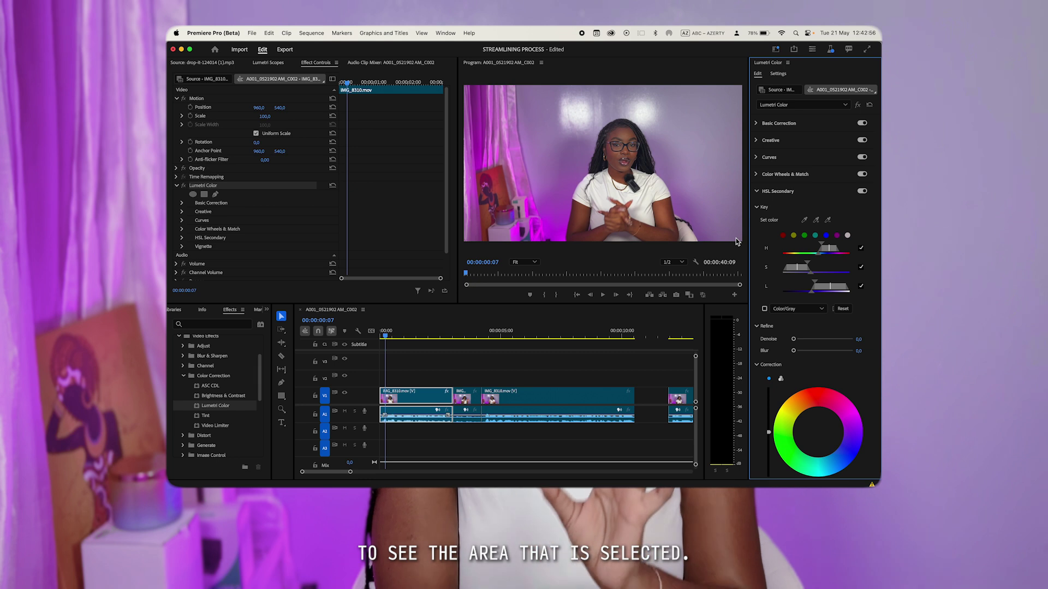
Turn on the Color/Gray key preview in the Program monitor
left_click(765, 309)
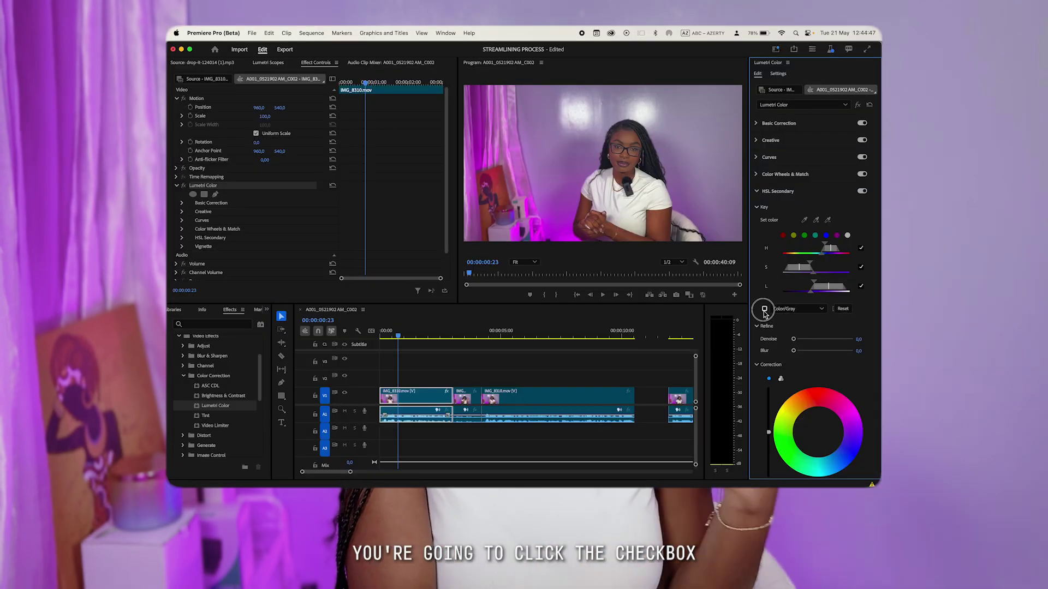
Try the Color/Black and White/Black key previews, then settle on Color/Gray
left_click(764, 309)
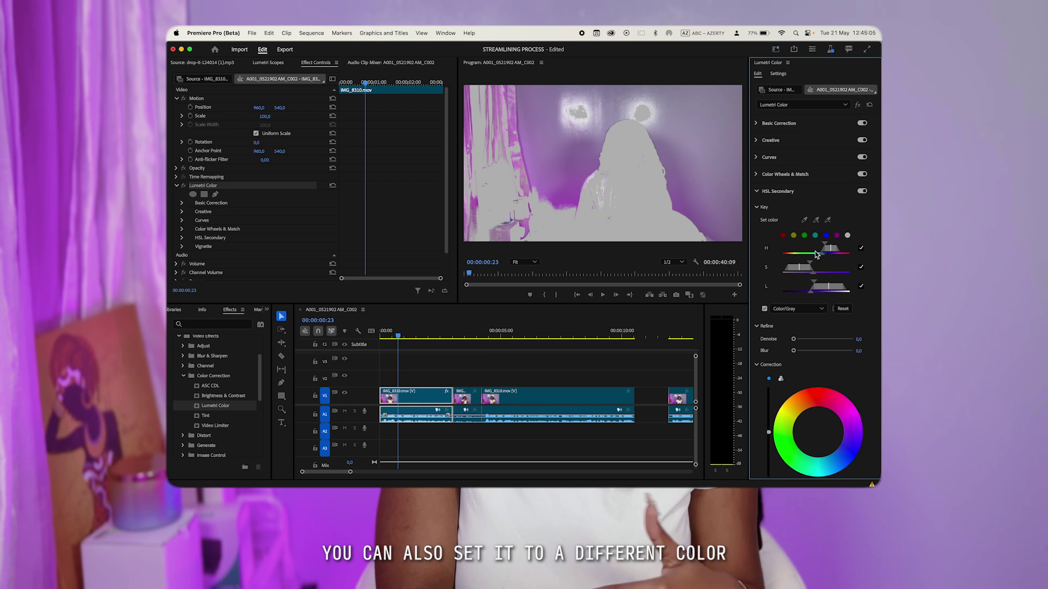
left_click(797, 308)
left_click(797, 320)
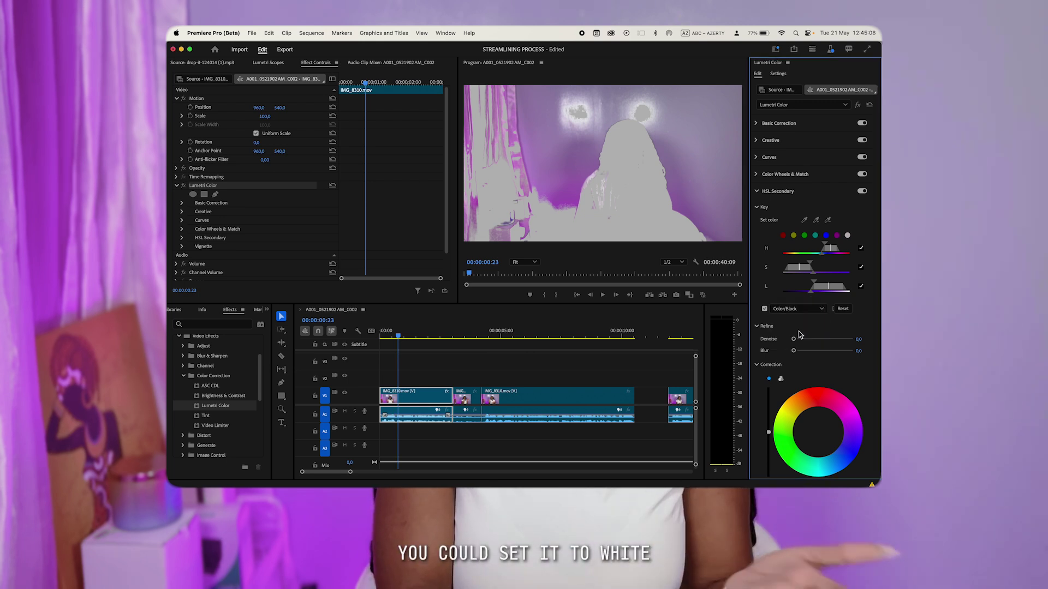
left_click(802, 309)
left_click(792, 342)
left_click(797, 308)
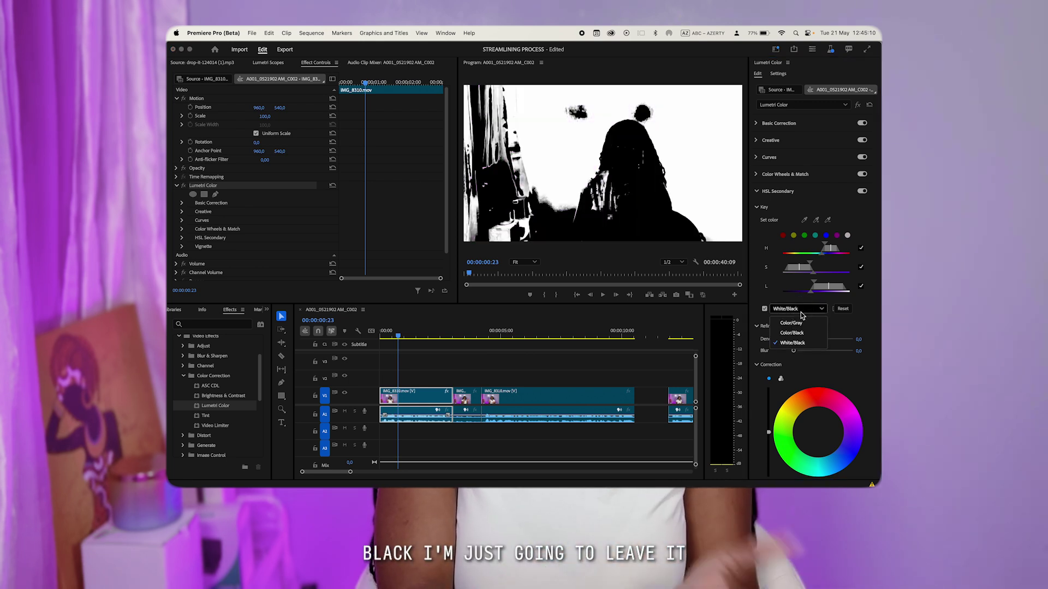
left_click(798, 323)
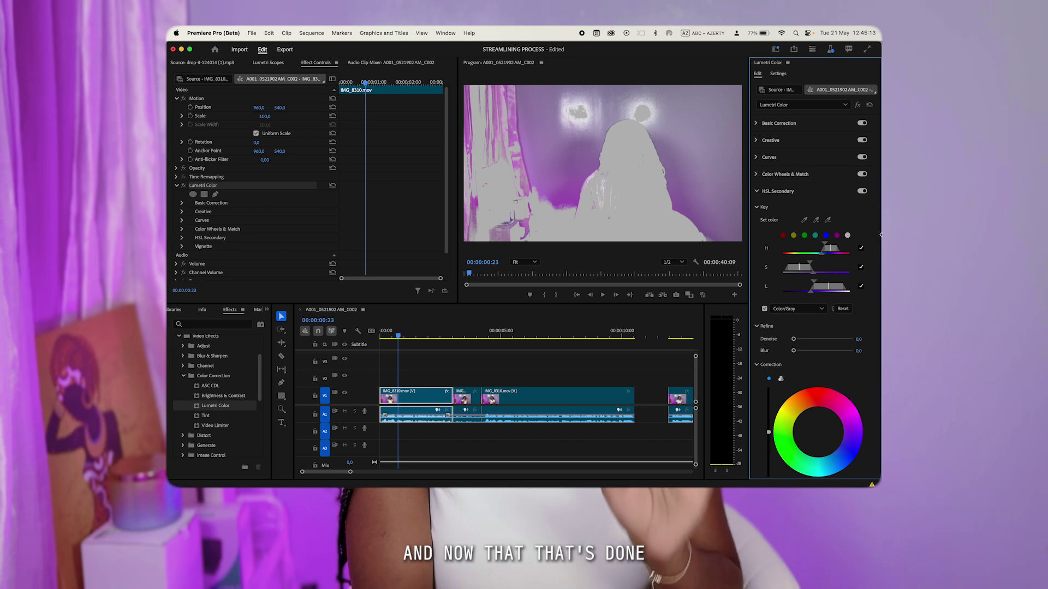
scroll(873, 231, "down", 1)
scroll(873, 232, "down", 1)
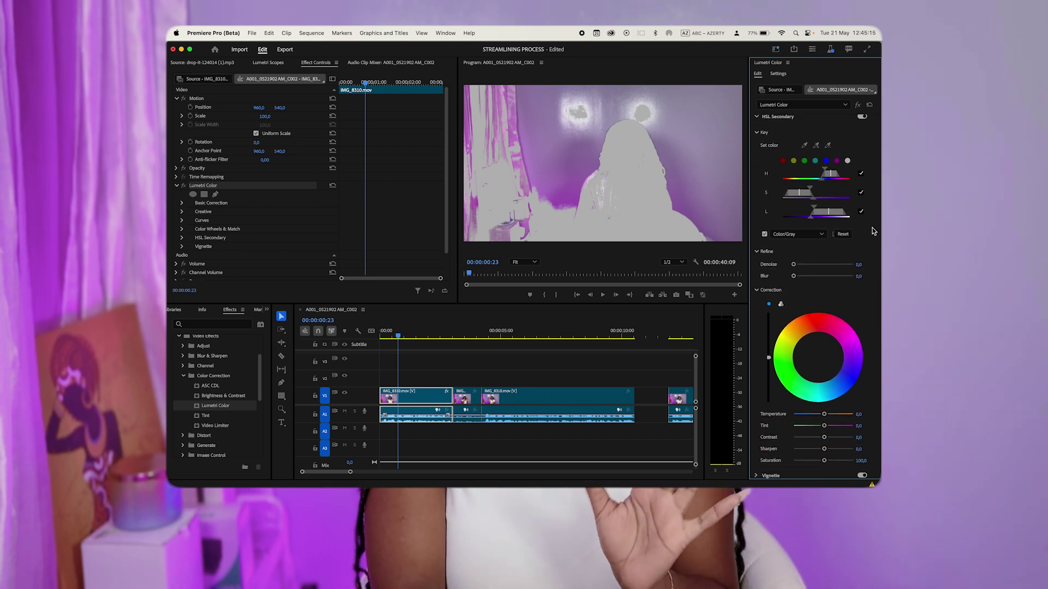
Adjust the L and H key ranges so only the purple background is keyed, excluding the pink curtain
left_click_drag(814, 223, 812, 182)
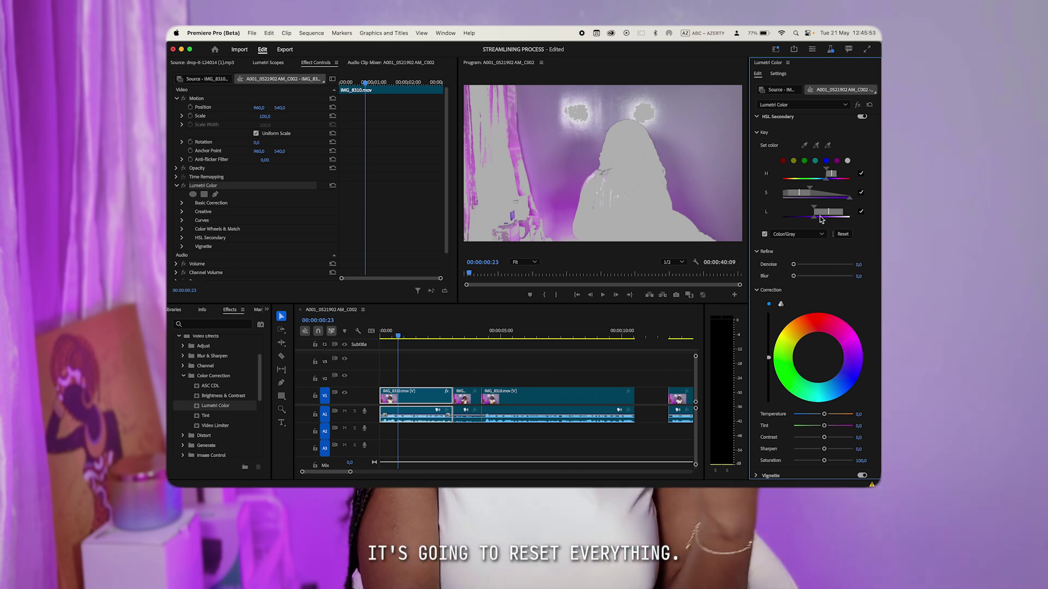
left_click_drag(843, 216, 820, 219)
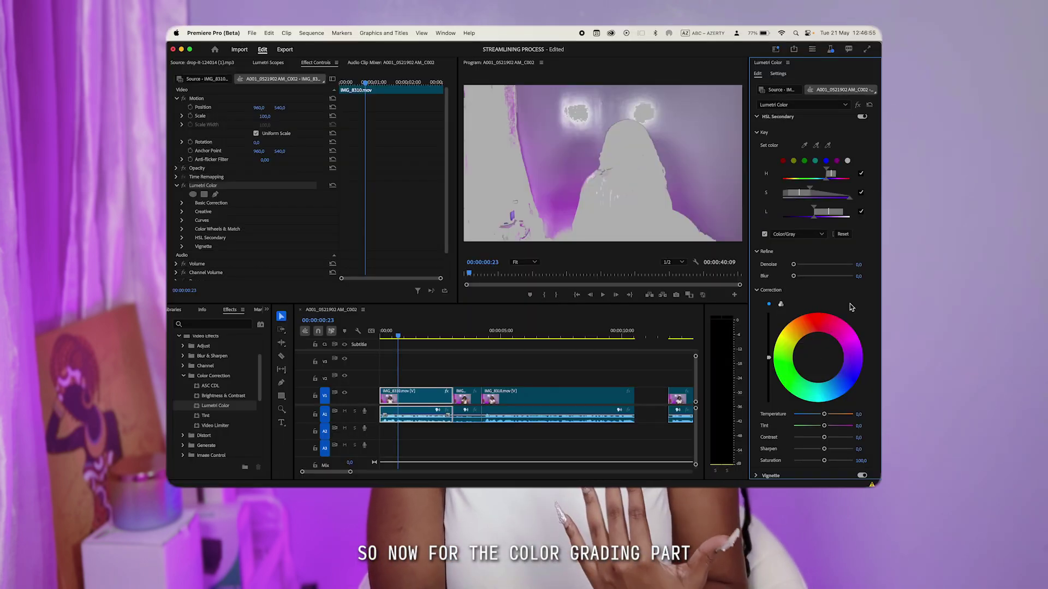
Move the correction wheel through magenta, pinkish red, blue, violet and green on the keyed background
scroll(816, 339, "down", 2)
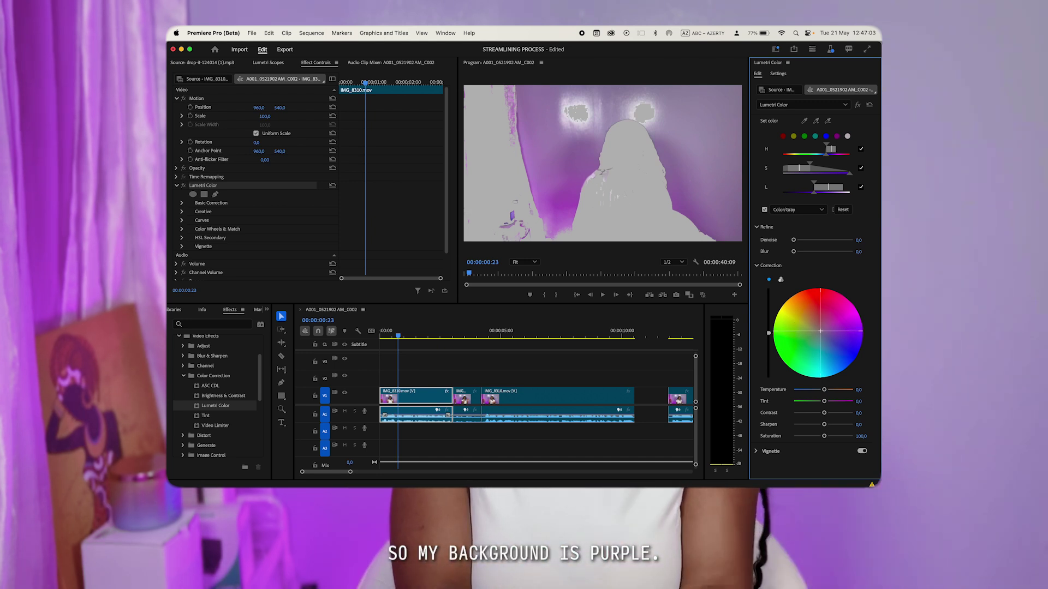
left_click_drag(818, 333, 825, 327)
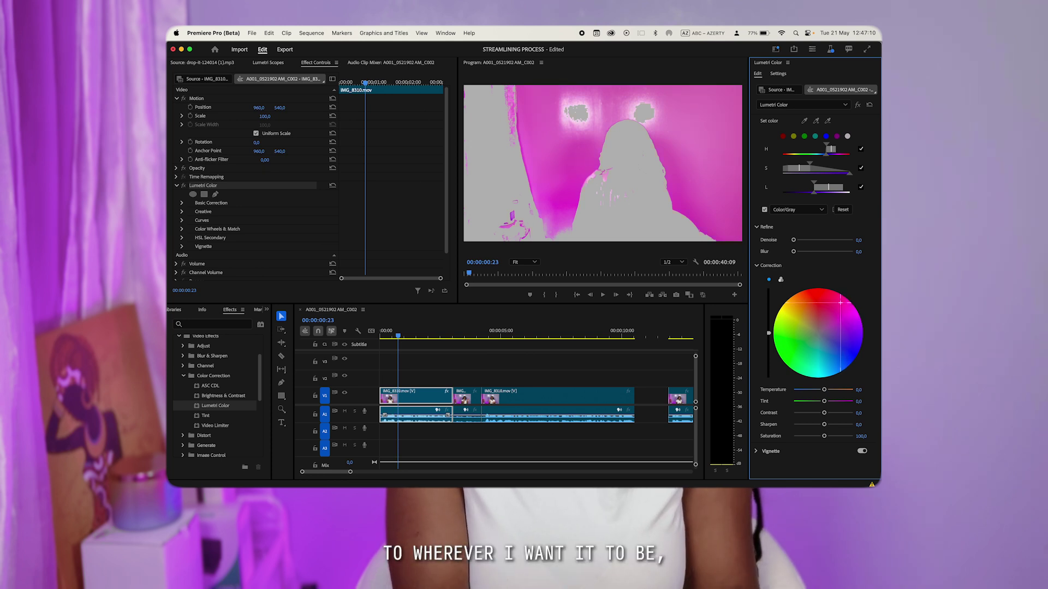
left_click_drag(842, 304, 814, 309)
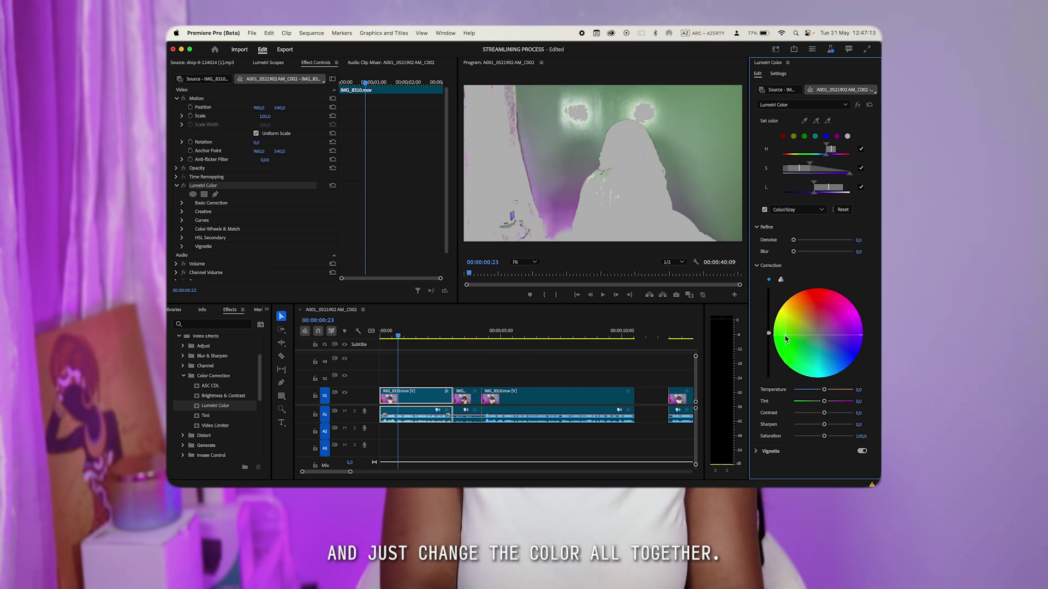
left_click_drag(813, 360, 848, 363)
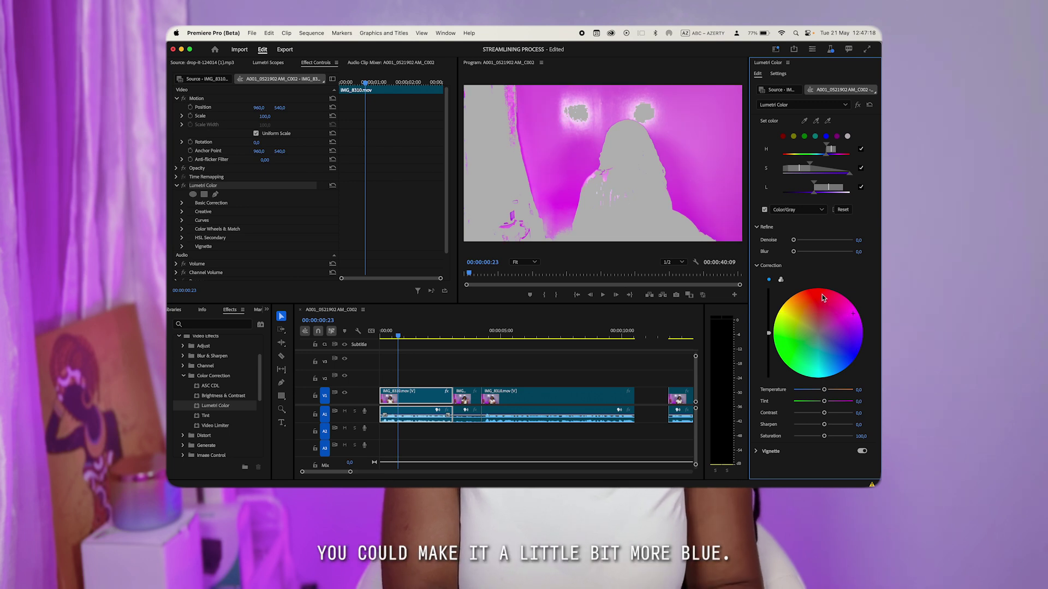
left_click(853, 349)
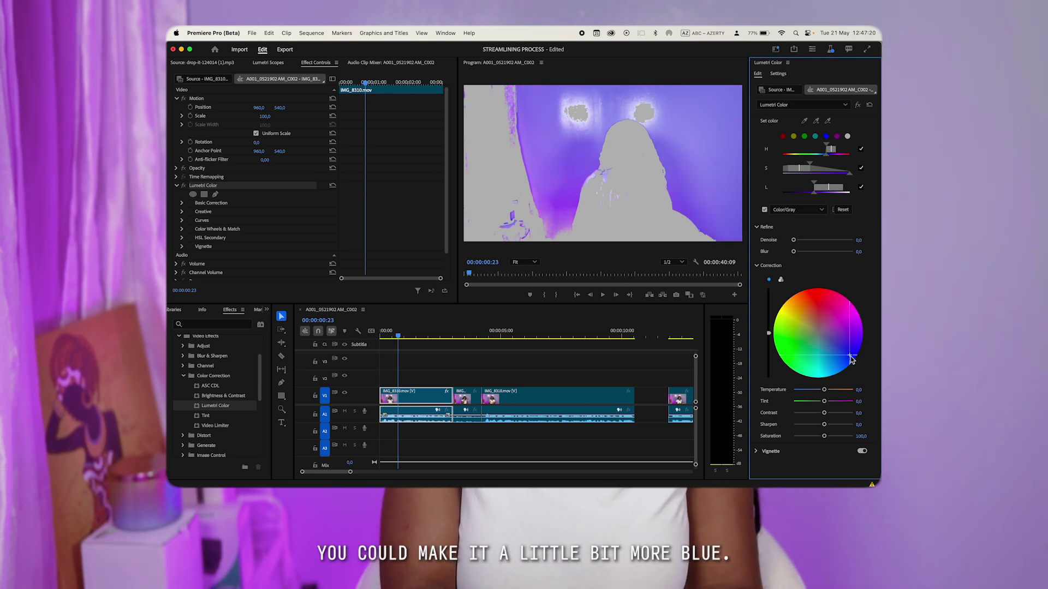
left_click_drag(787, 344, 792, 341)
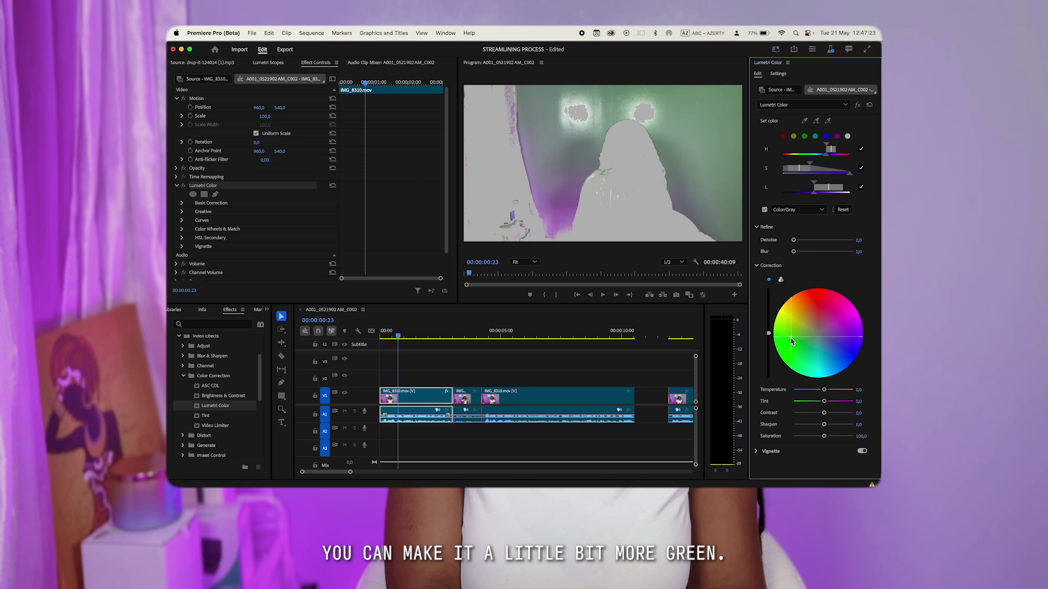
Lower the background Temperature and shift its colour toward red
left_click_drag(823, 389, 858, 394)
left_click(832, 304)
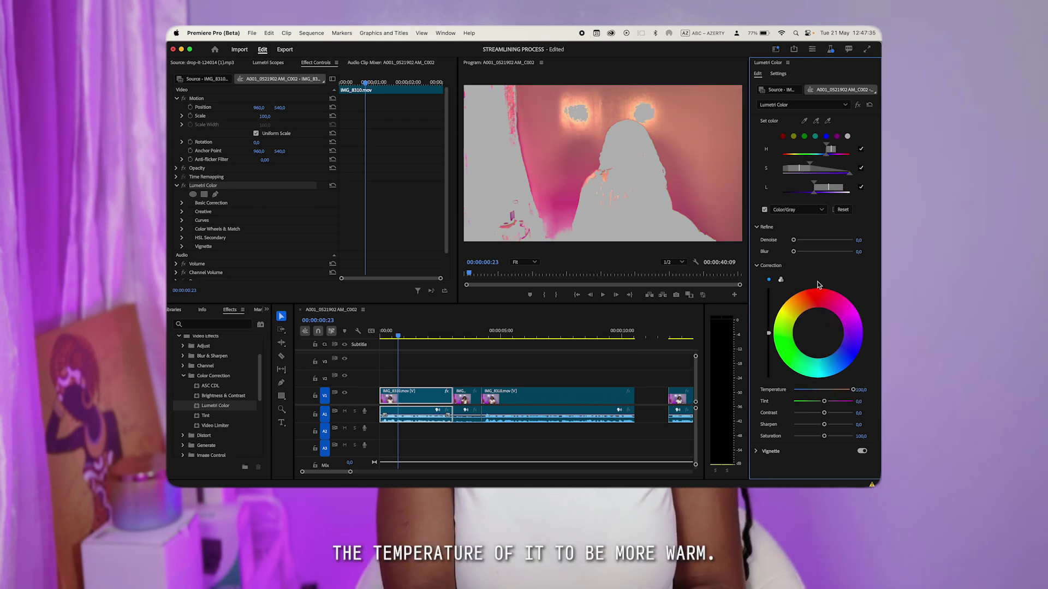
left_click(817, 311)
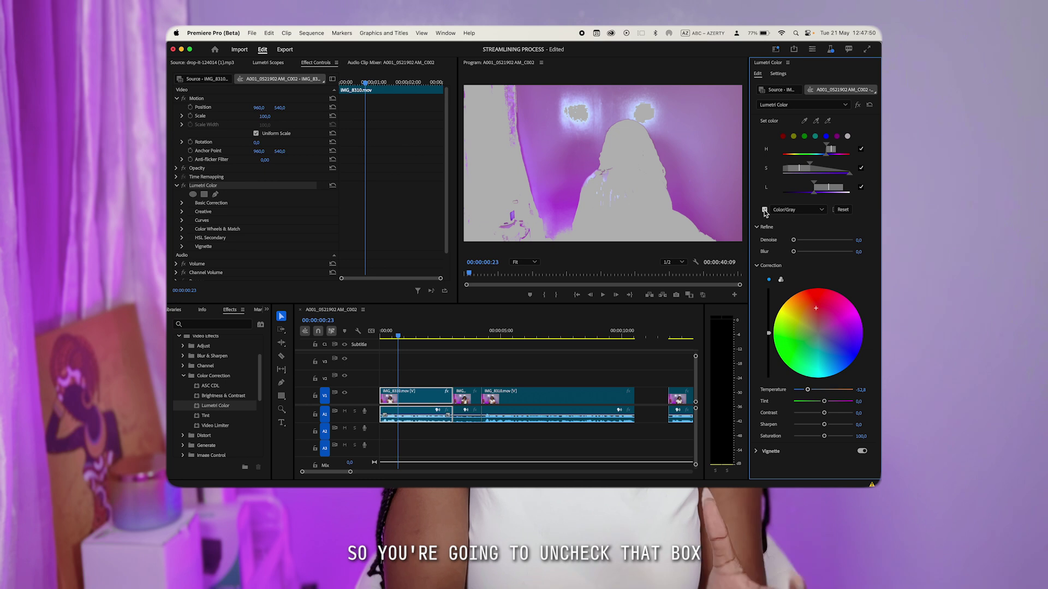
With the key preview off at 00:00:01:17, warm Temperature toward neutral and add a magenta-pink tint
left_click(765, 210)
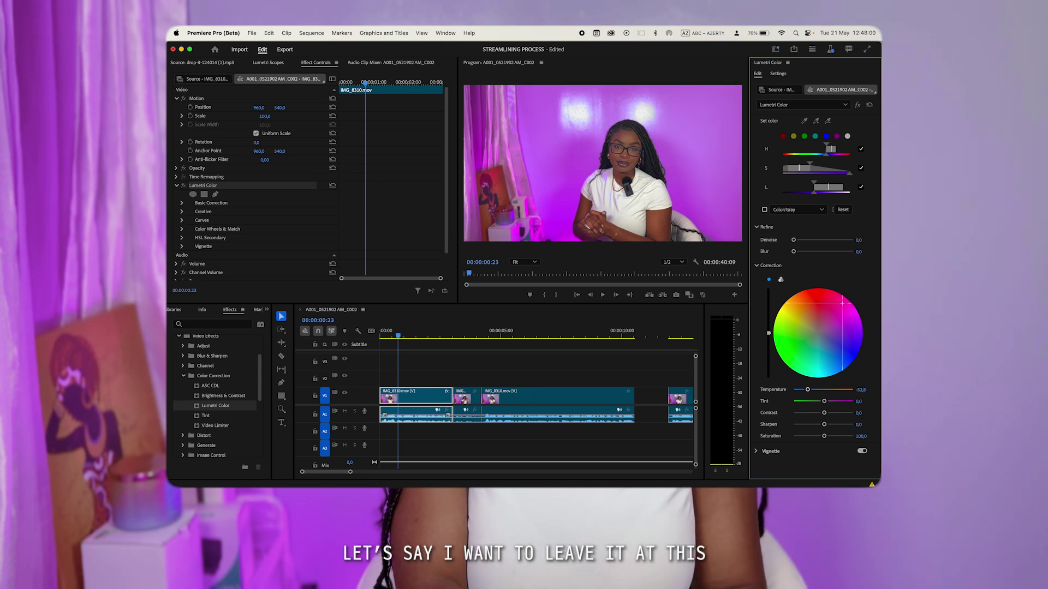
left_click_drag(842, 303, 845, 305)
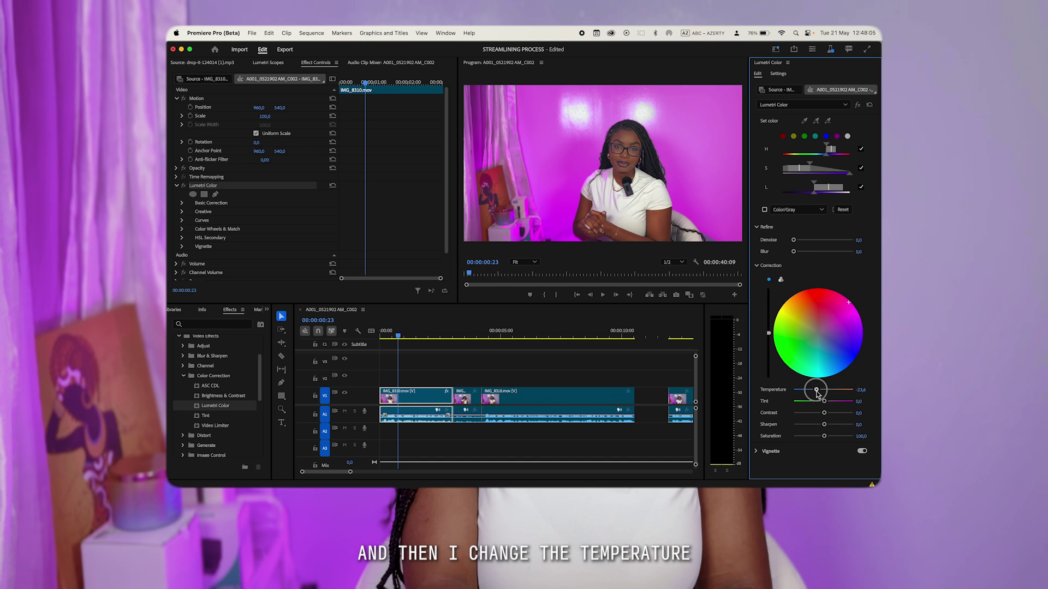
left_click_drag(817, 393, 824, 396)
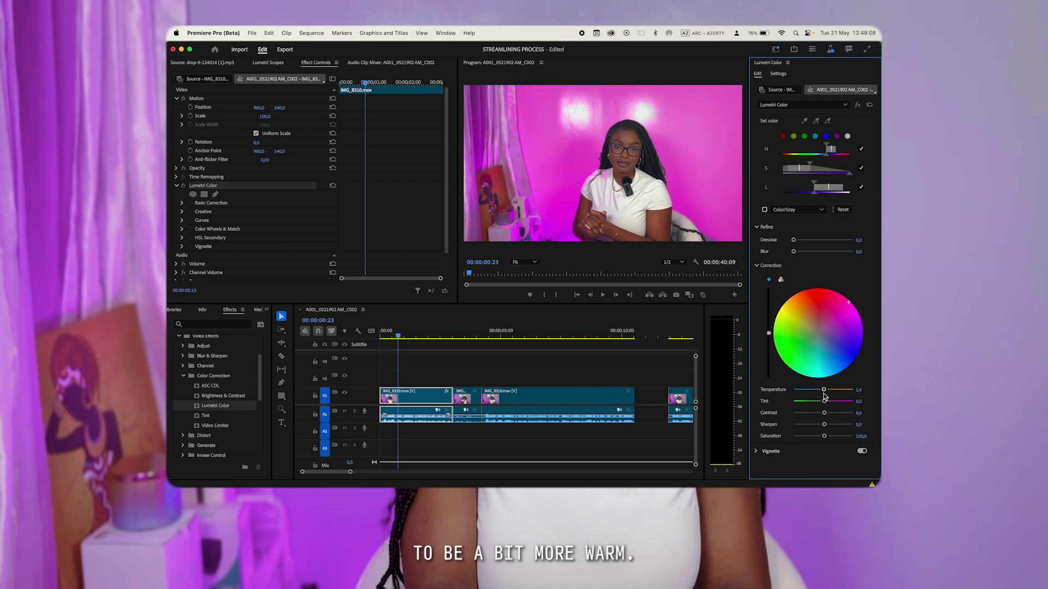
left_click(418, 336)
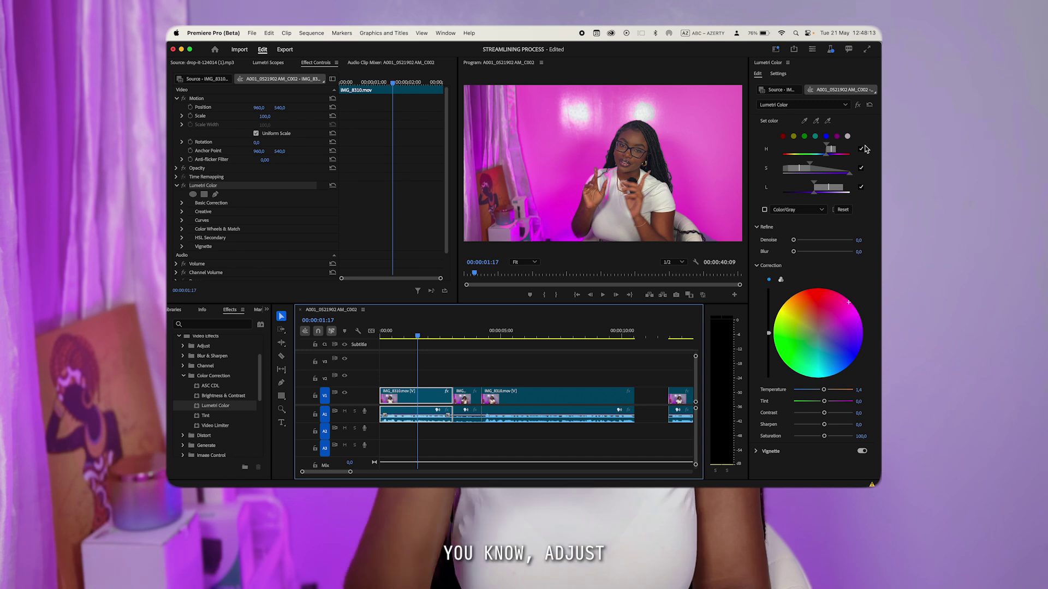
left_click(836, 136)
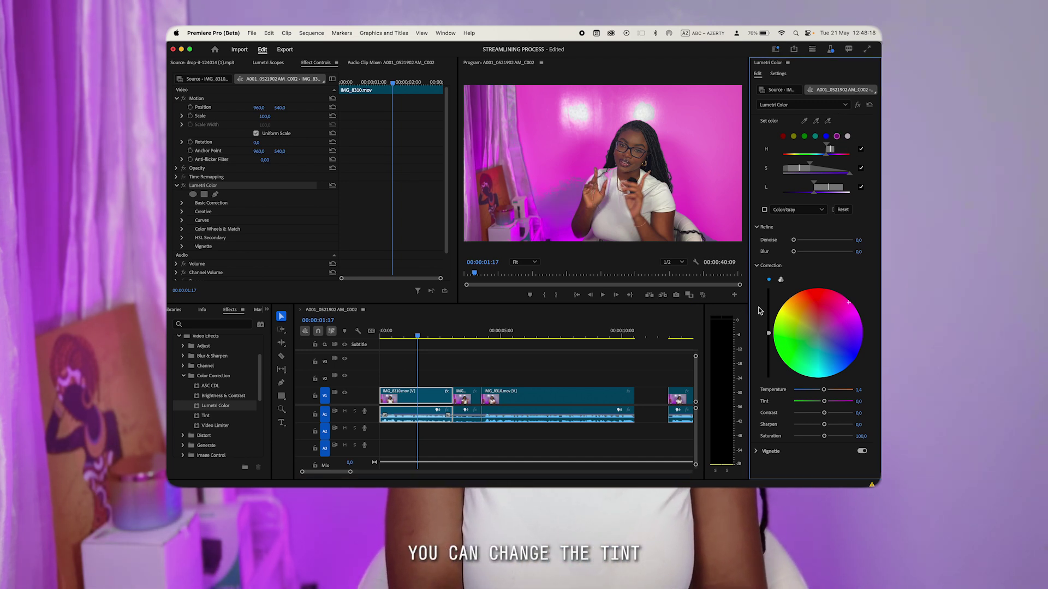
mouse_move(824, 404)
left_mouse_down()
mouse_move(807, 404)
mouse_move(828, 410)
left_mouse_up()
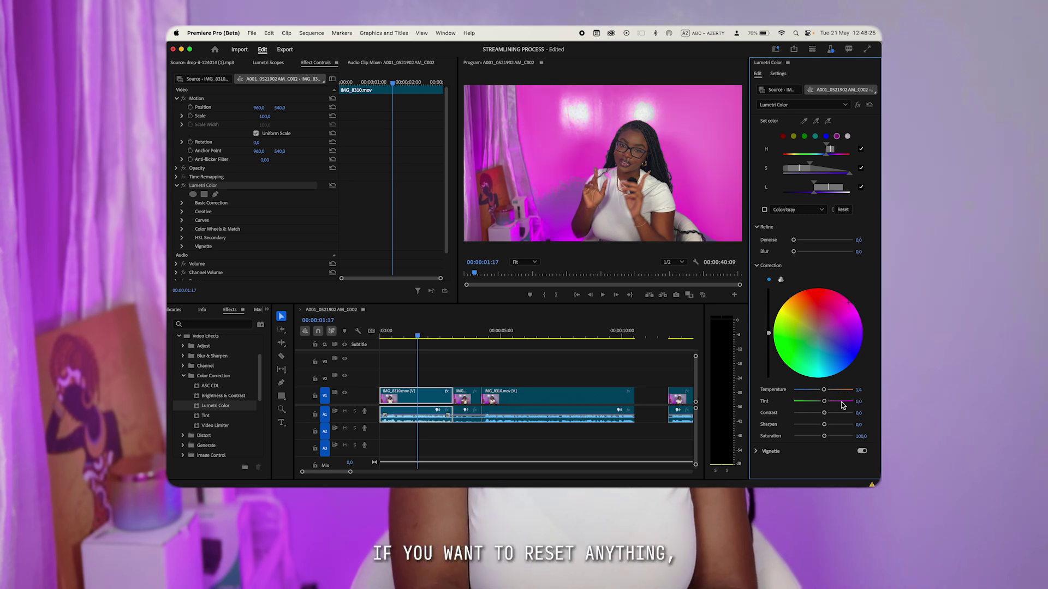
Remove face colours from the key and boost background Saturation to 118.1
left_click(828, 120)
left_click(611, 176)
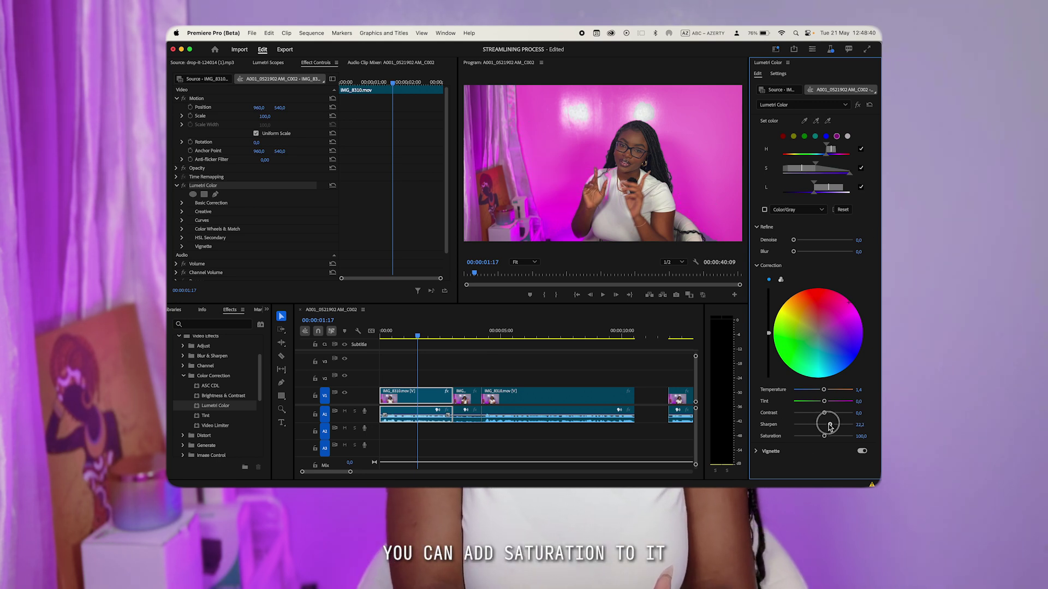
left_click_drag(823, 437, 828, 437)
Add a slight vignette with Amount -2.0 to the clip's Lumetri Color grade
left_click(770, 451)
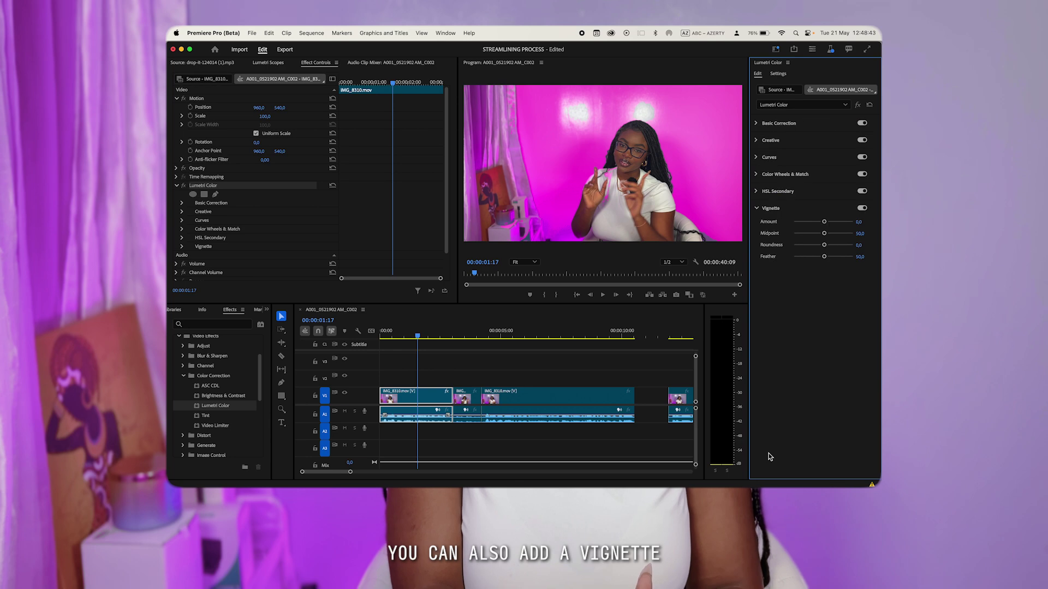
left_click_drag(824, 223, 803, 236)
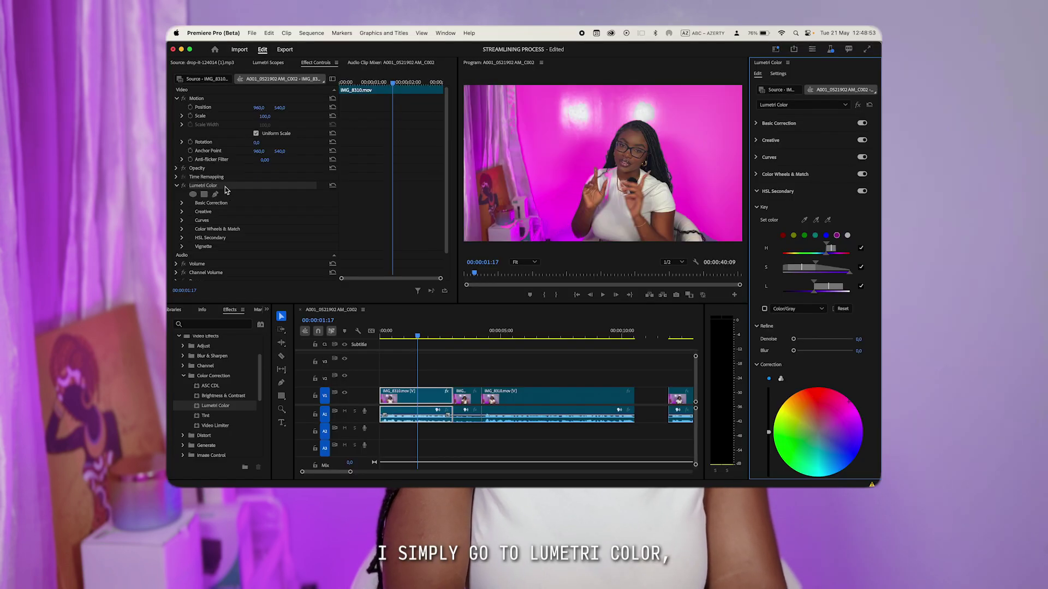
left_click(225, 188)
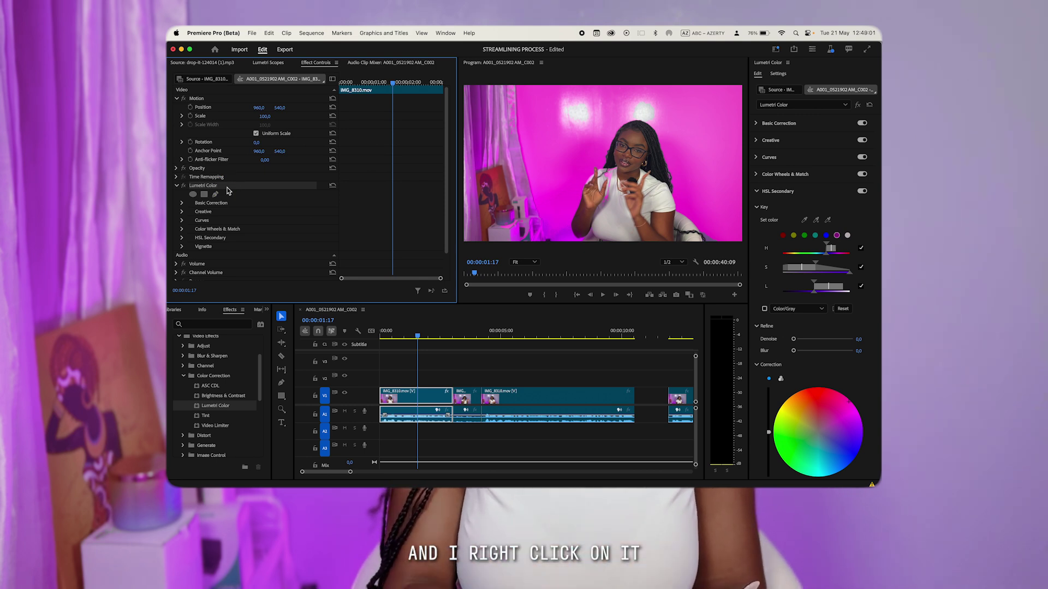
Rename the clip's Lumetri Color effect to 'BG' and collapse it in Effect Controls
right_click(228, 190)
left_click(243, 196)
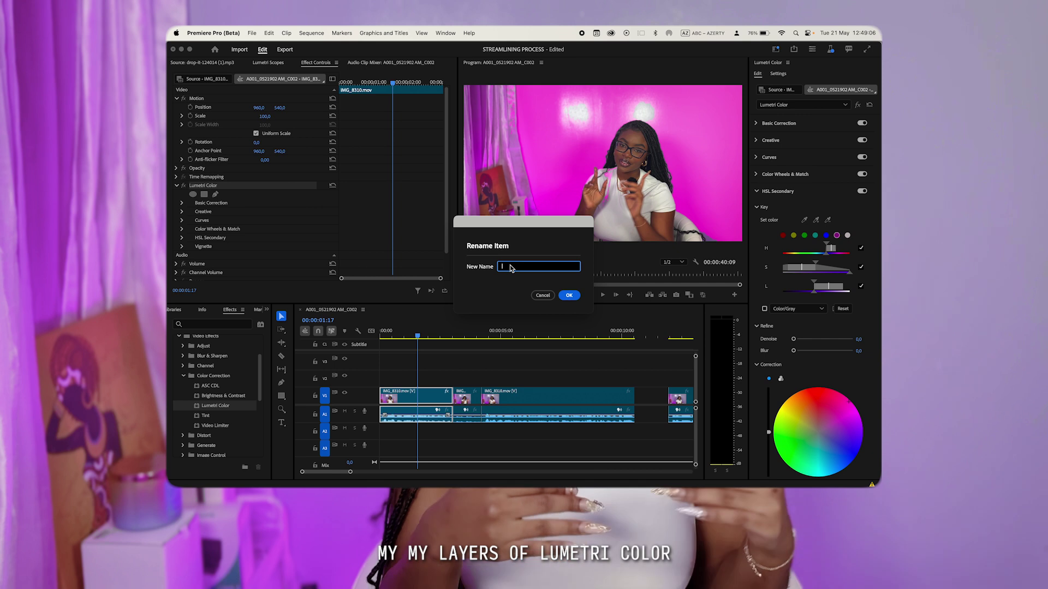
type("BG")
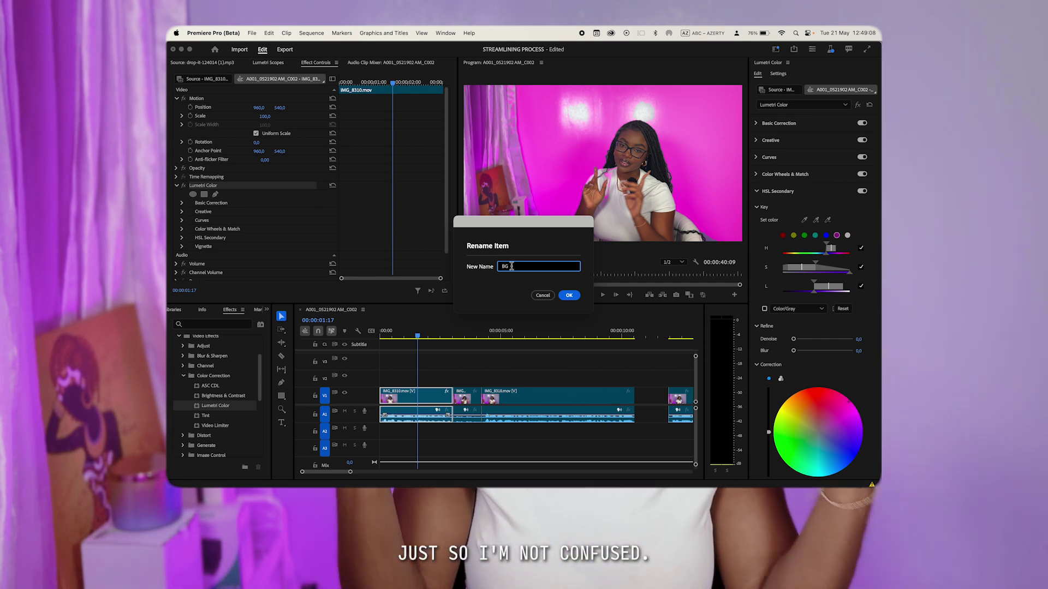
left_click(569, 295)
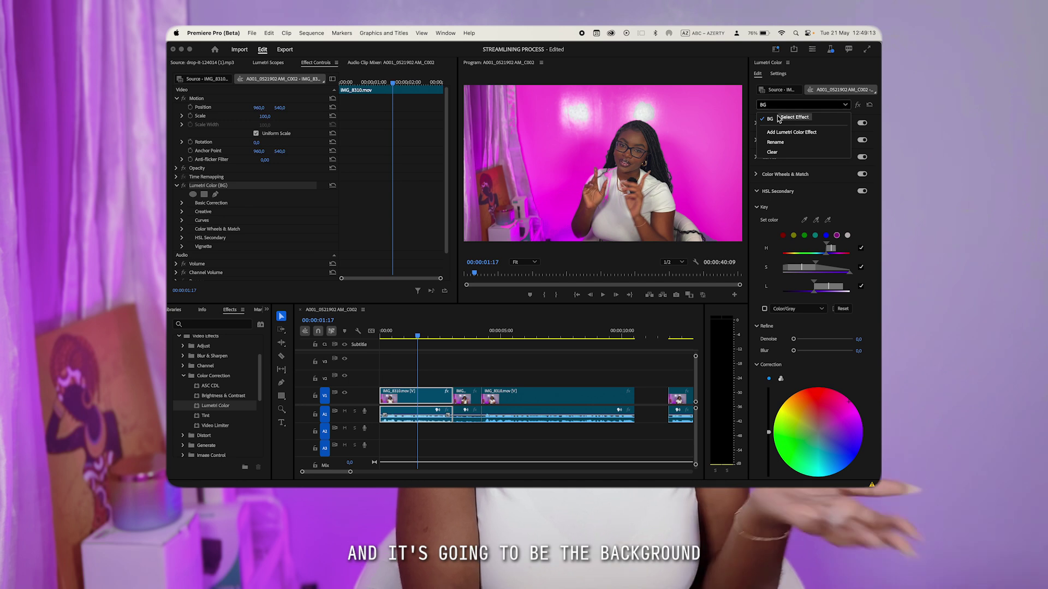
left_click(764, 115)
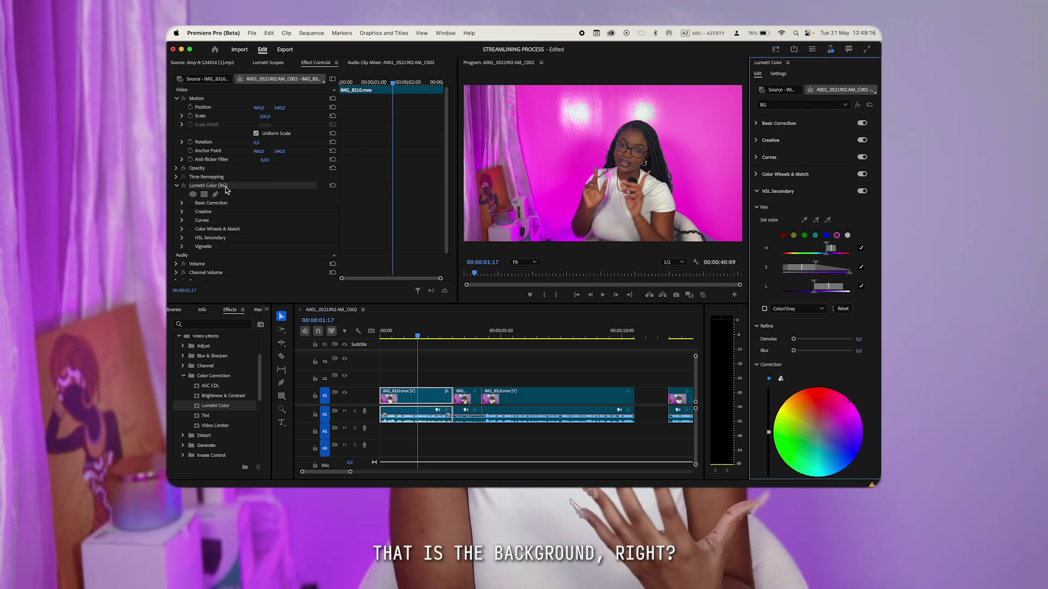
left_click(176, 186)
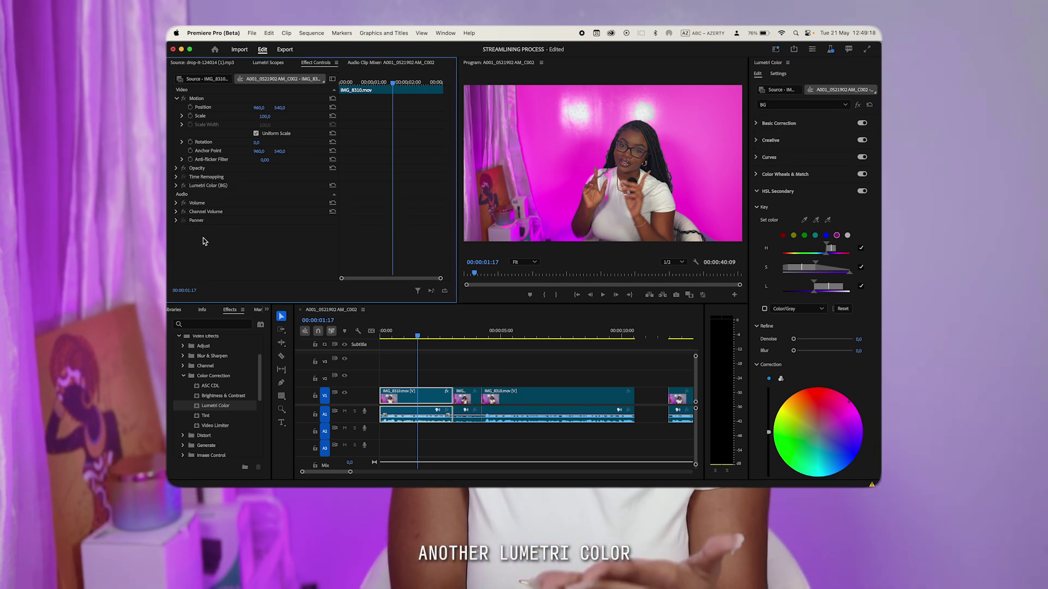
Add a second Lumetri Color effect to the clip and rename it 'SKIN'
left_click(784, 106)
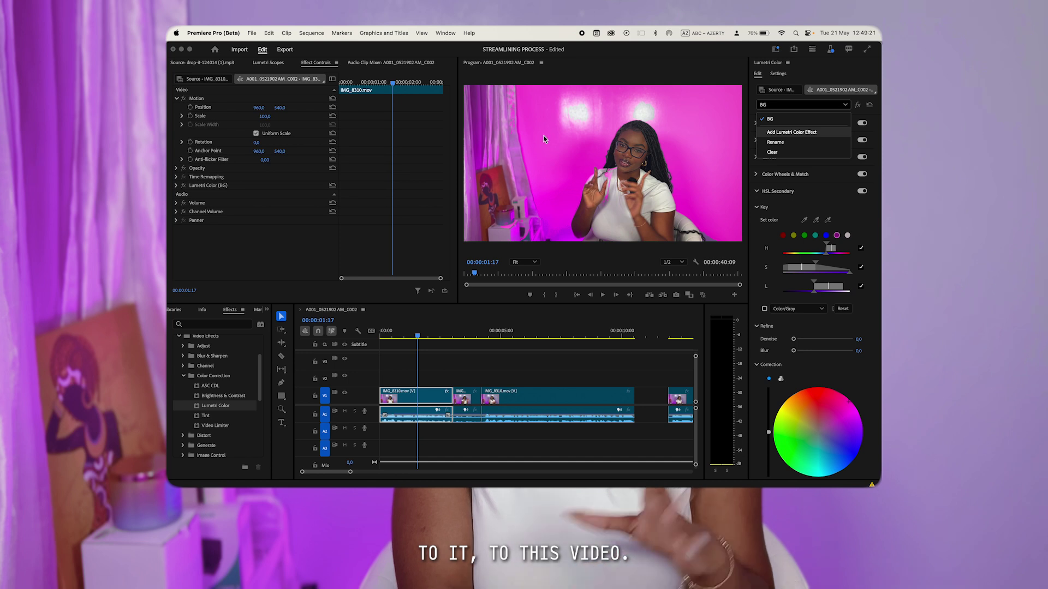
key("Return")
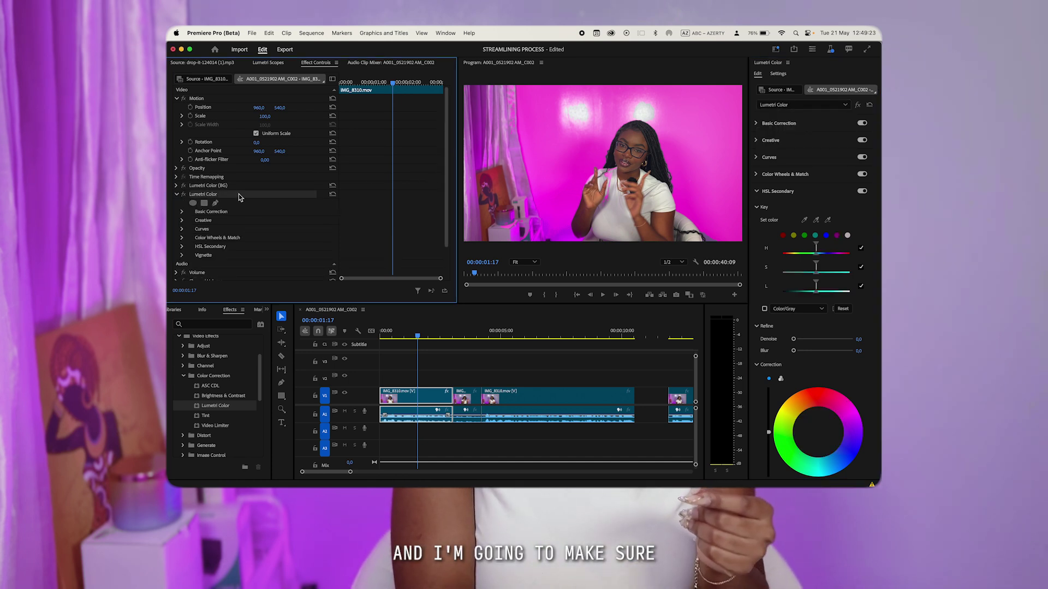
scroll(208, 174, "down", 2)
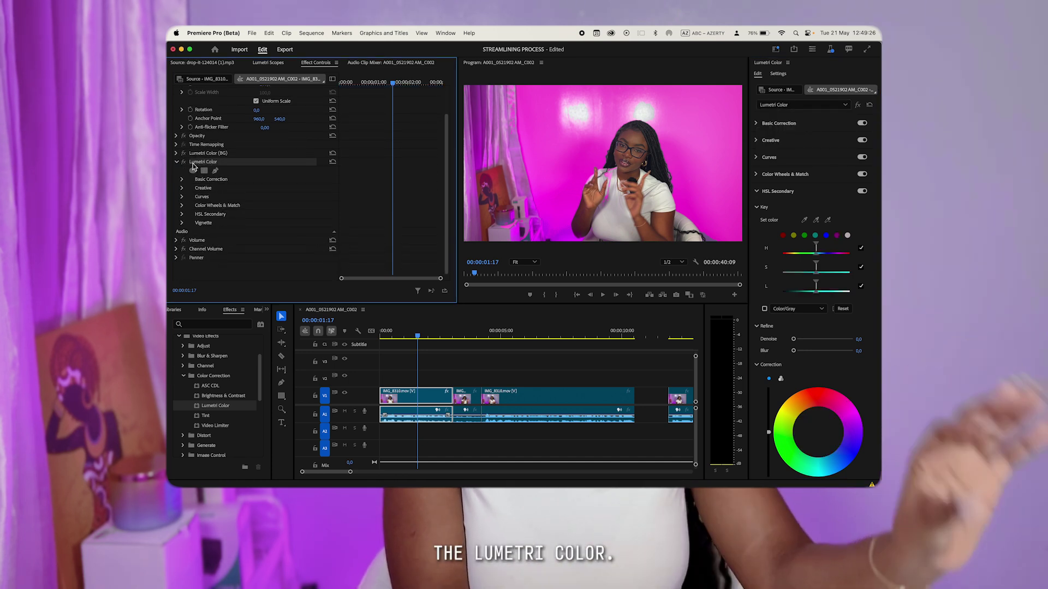
right_click(222, 163)
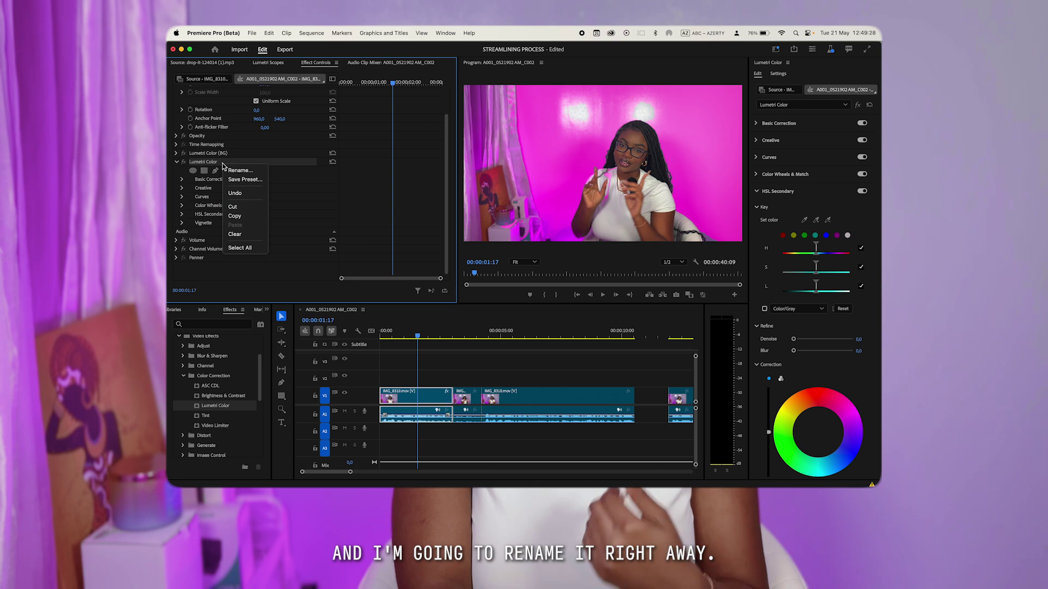
left_click(240, 171)
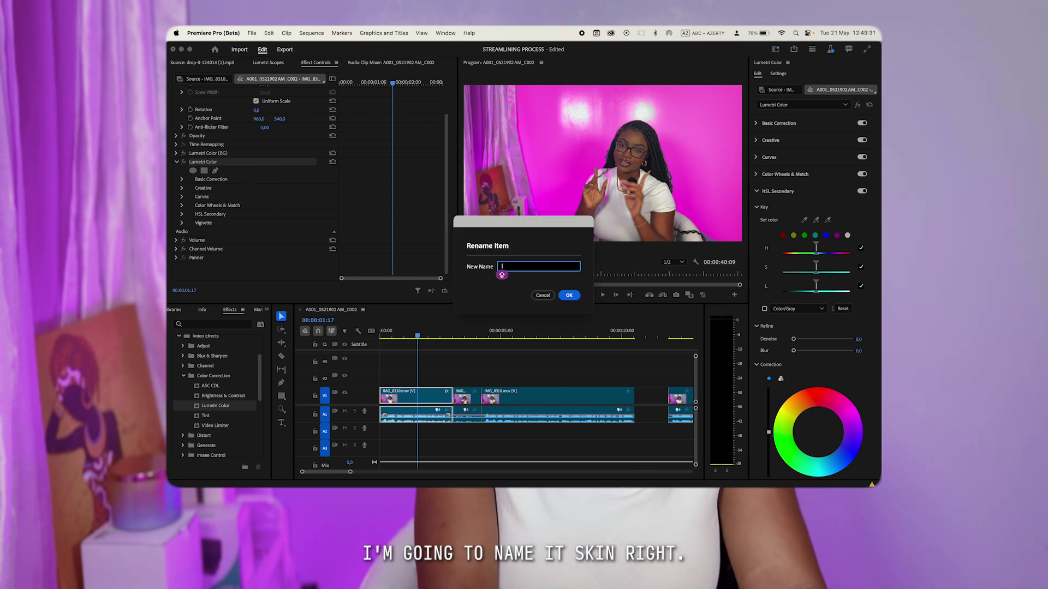
type("SKIN")
key("Return")
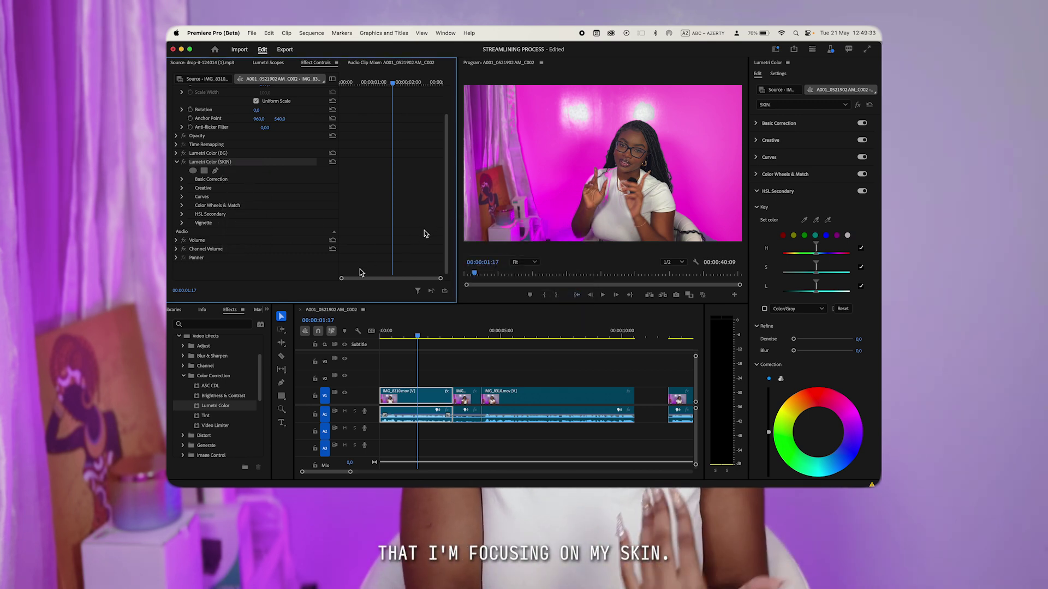
Select the IMG_8310.mov clip and sample her face and arm skin with the HSL Secondary eyedroppers
left_click(447, 365)
left_click(431, 396)
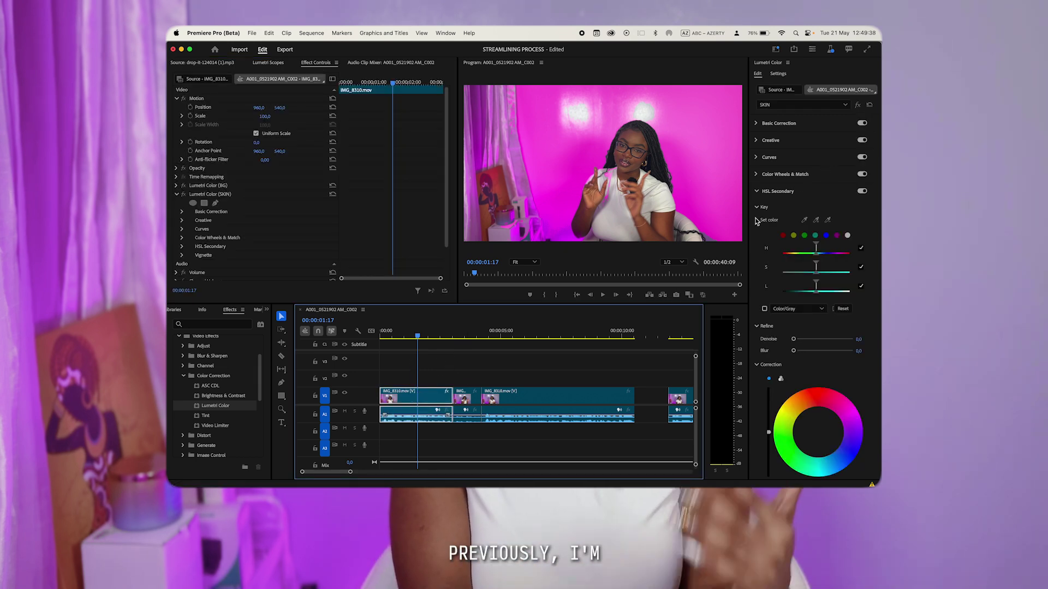
left_click(816, 221)
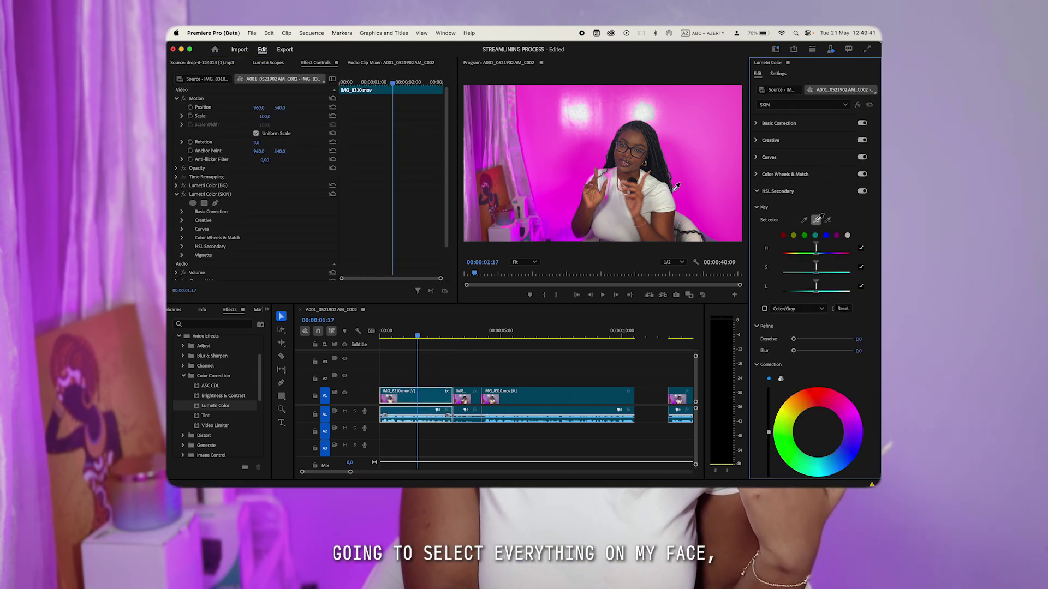
left_click(636, 139)
left_click_drag(634, 142, 630, 149)
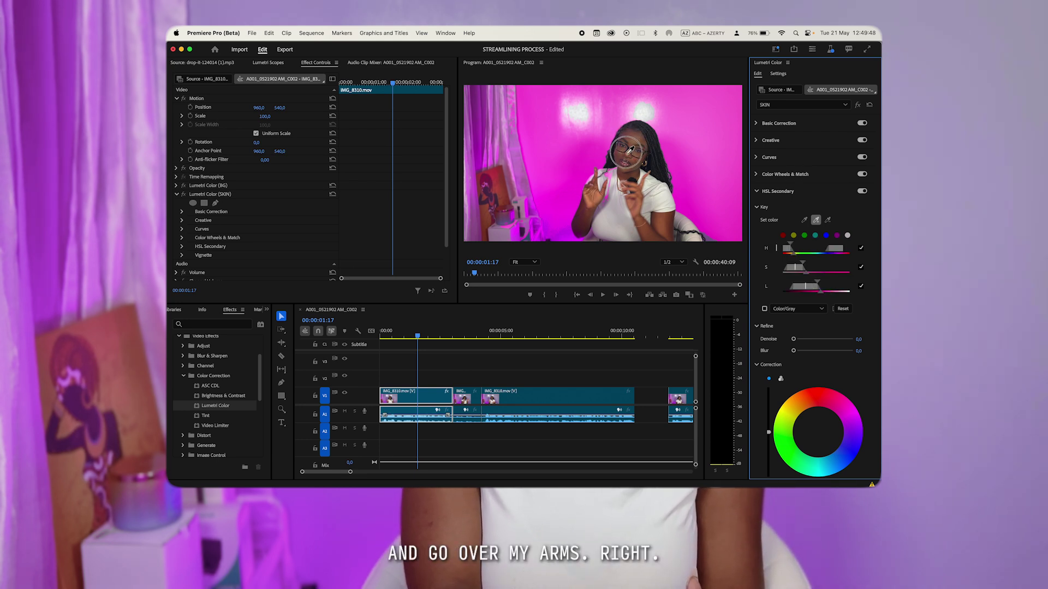
left_click(633, 169)
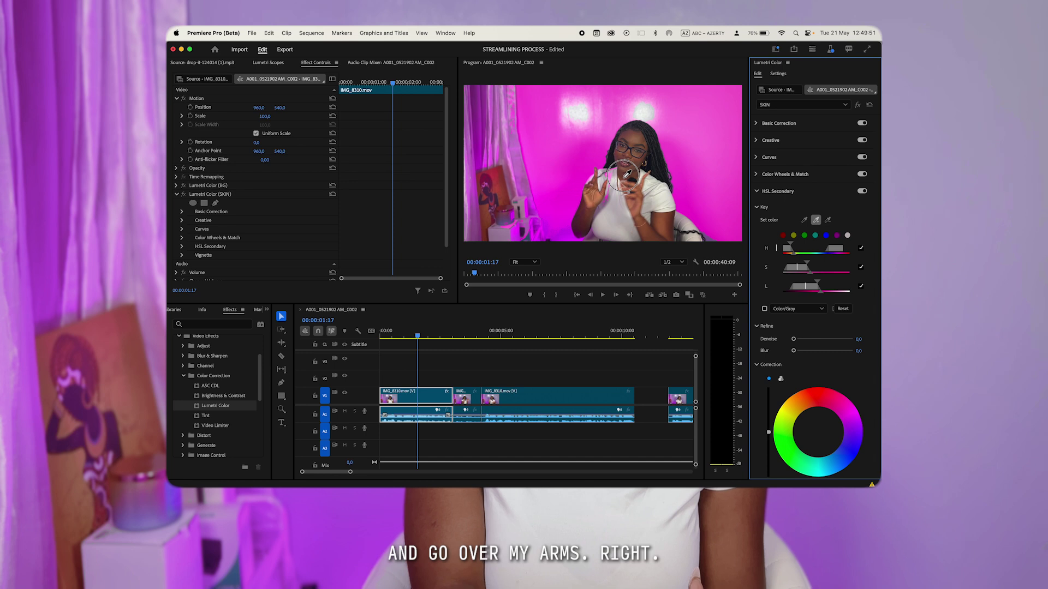
left_click(816, 220)
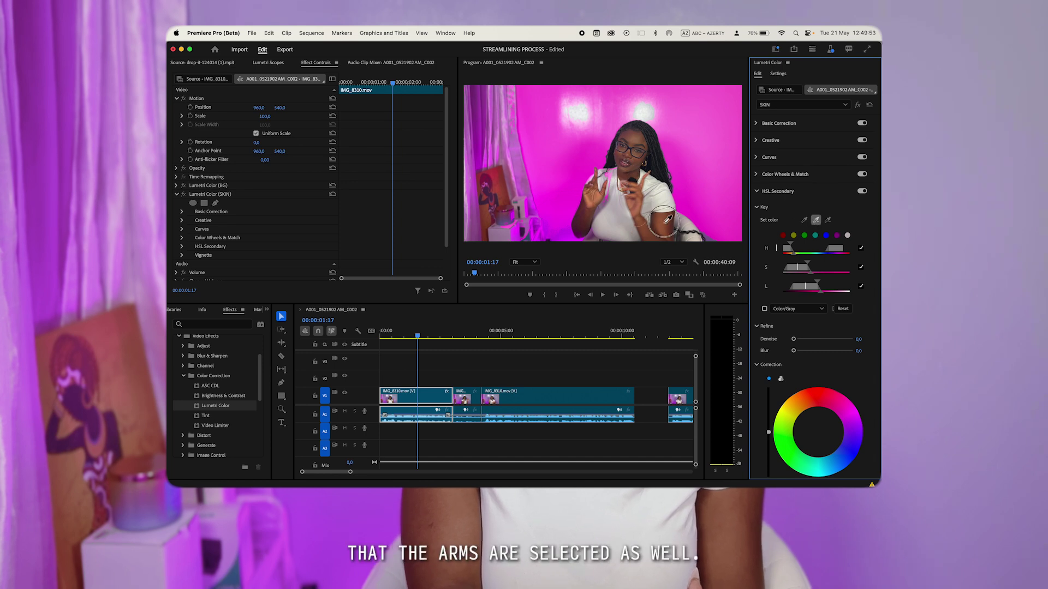
left_click(643, 233)
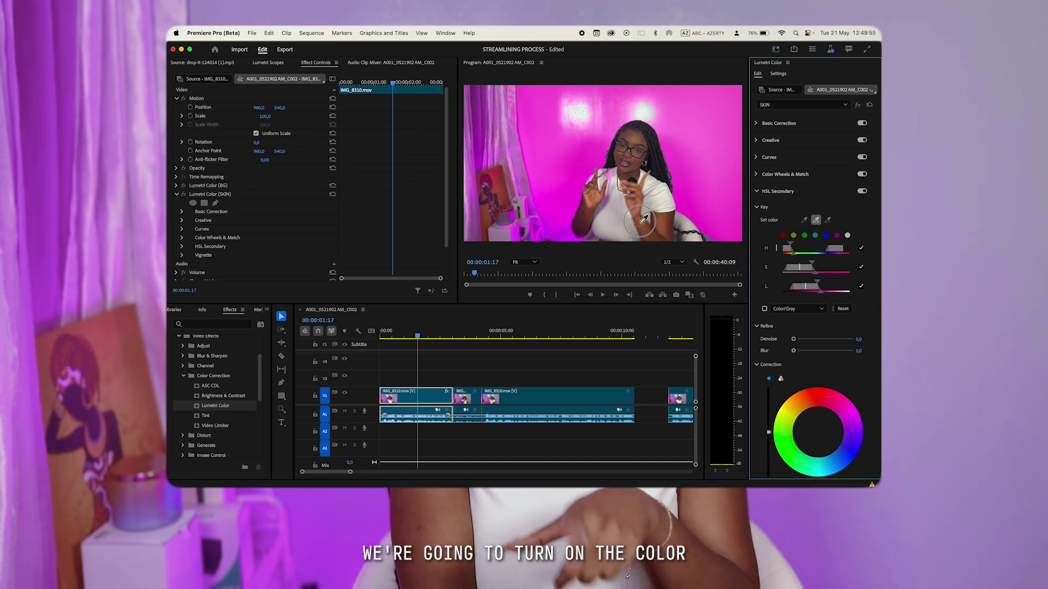
left_click(816, 220)
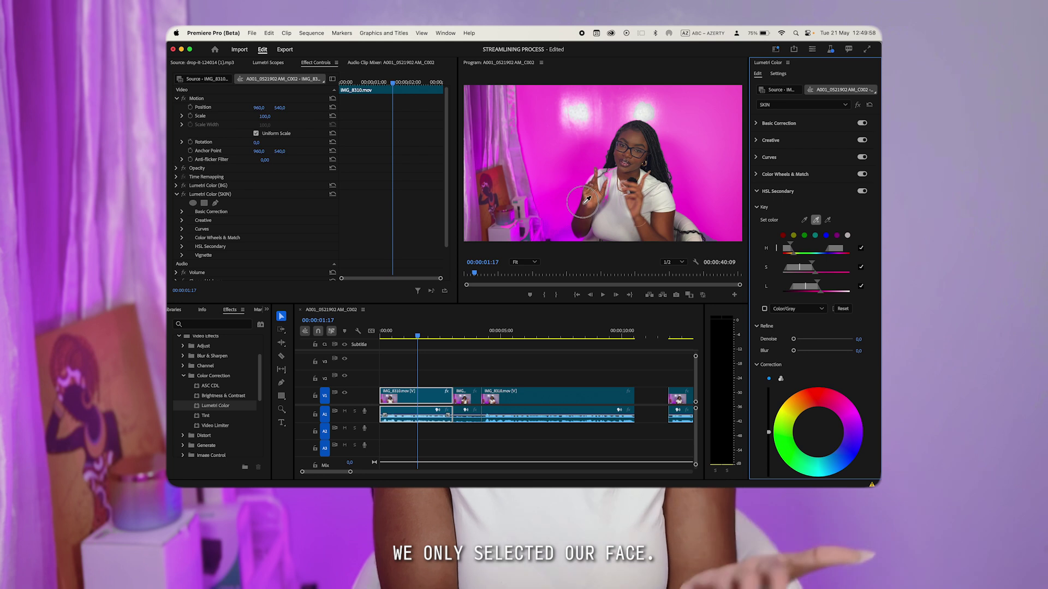
Preview the key in Color/Gray, add missed skin areas, and fine-tune the lightness range
left_click(764, 309)
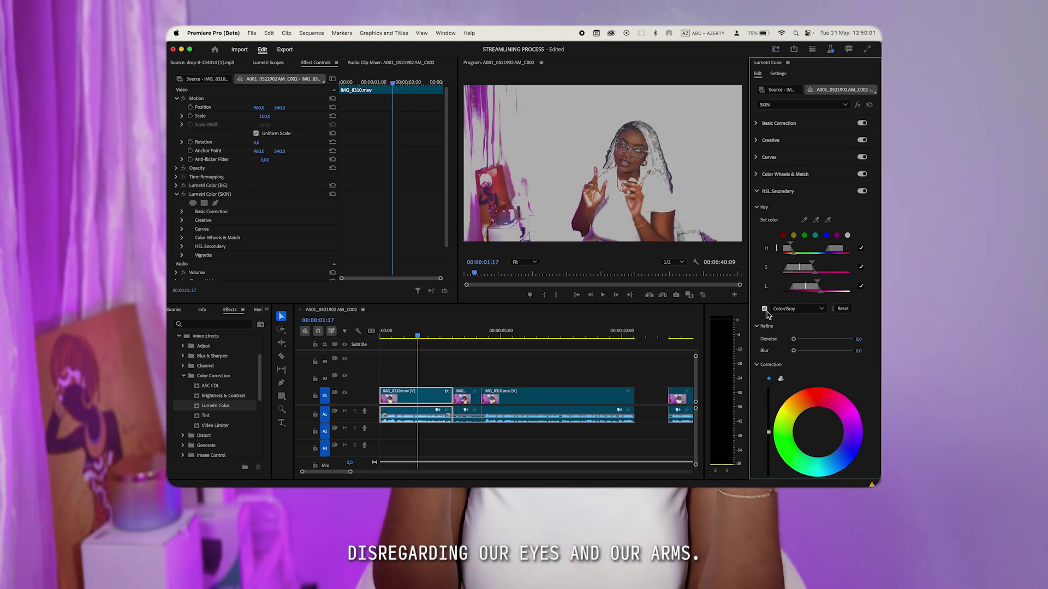
left_click(584, 235)
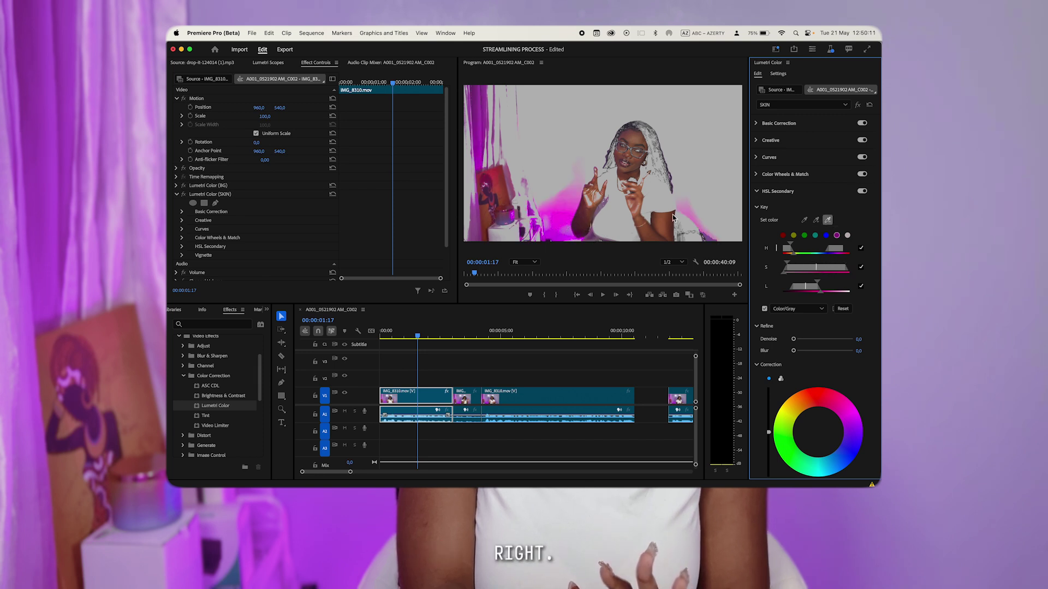
left_click(549, 208)
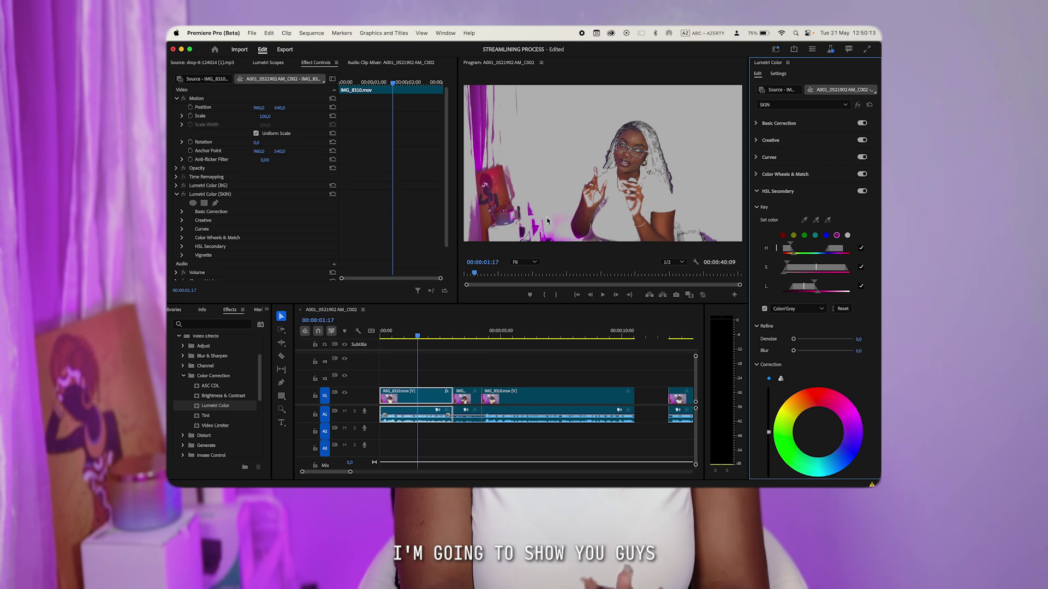
left_click_drag(817, 291, 818, 296)
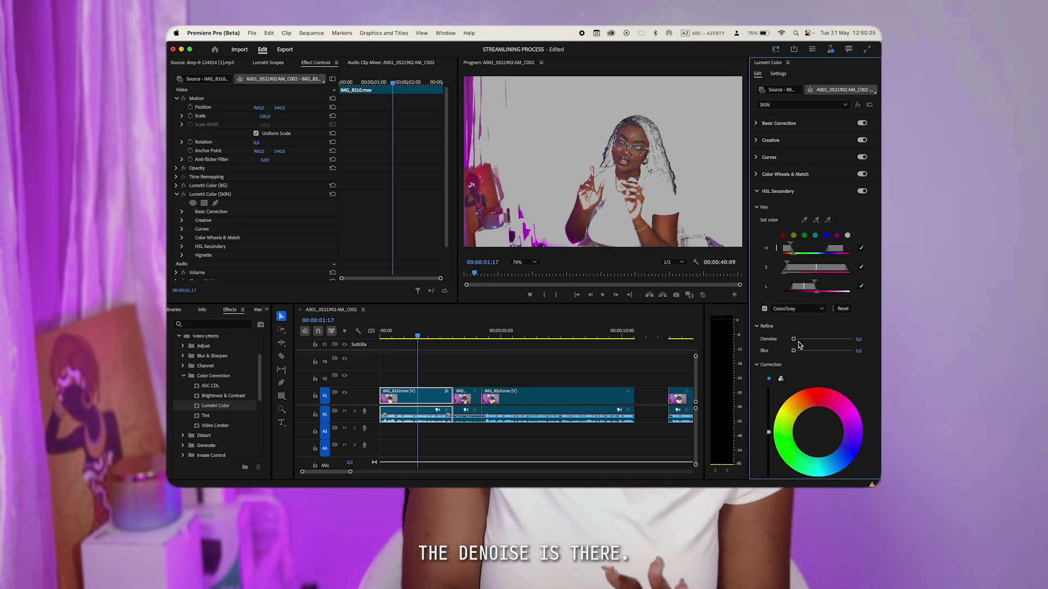
Set the skin key's Denoise to 2.8 and Blur to 0.4 in HSL Secondary Refine
left_click_drag(795, 341, 869, 338)
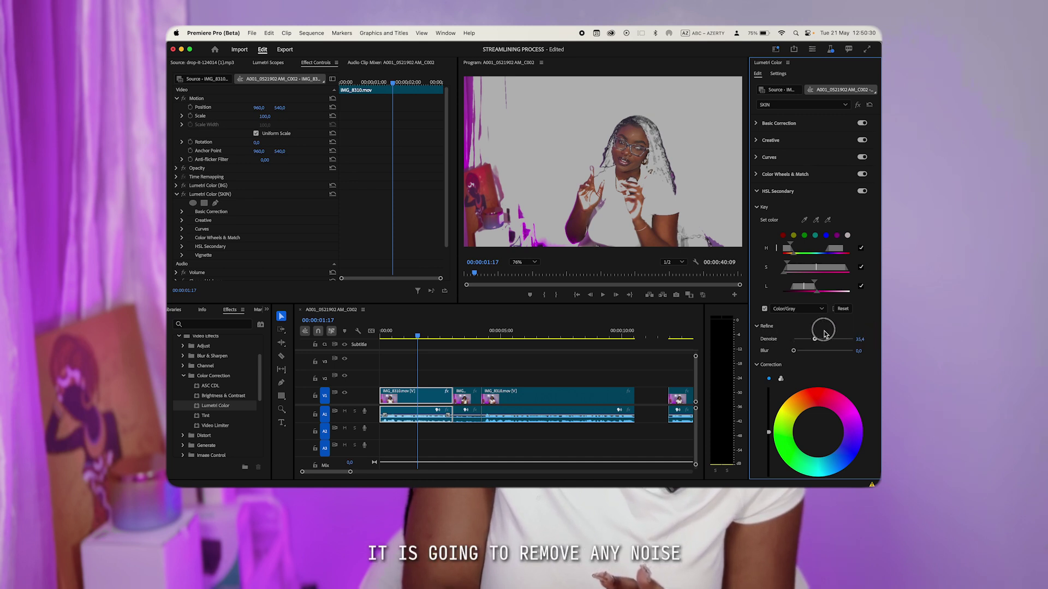
left_click_drag(869, 341, 765, 365)
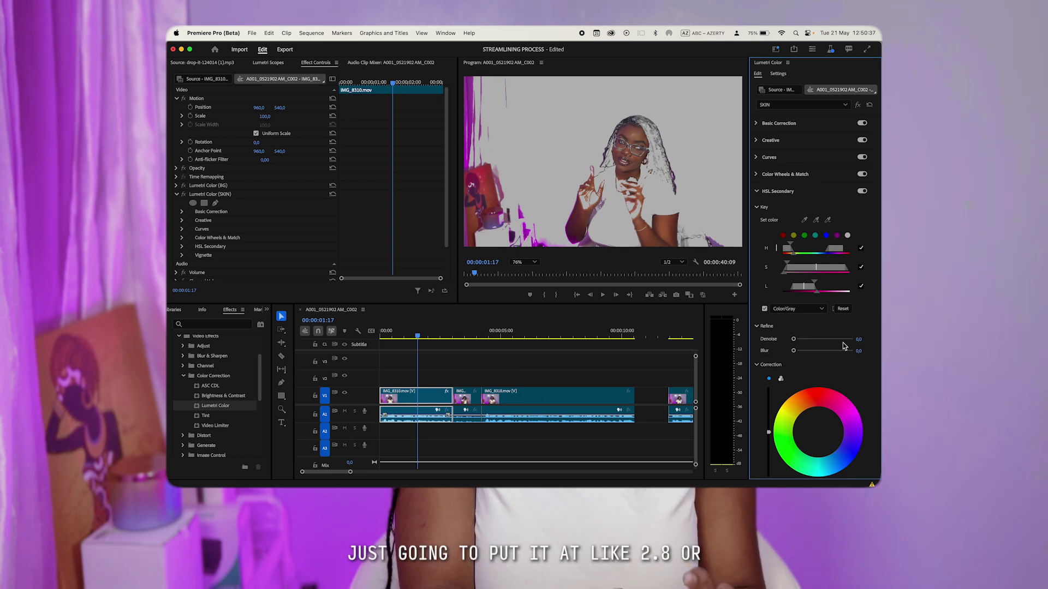
left_click_drag(793, 339, 865, 352)
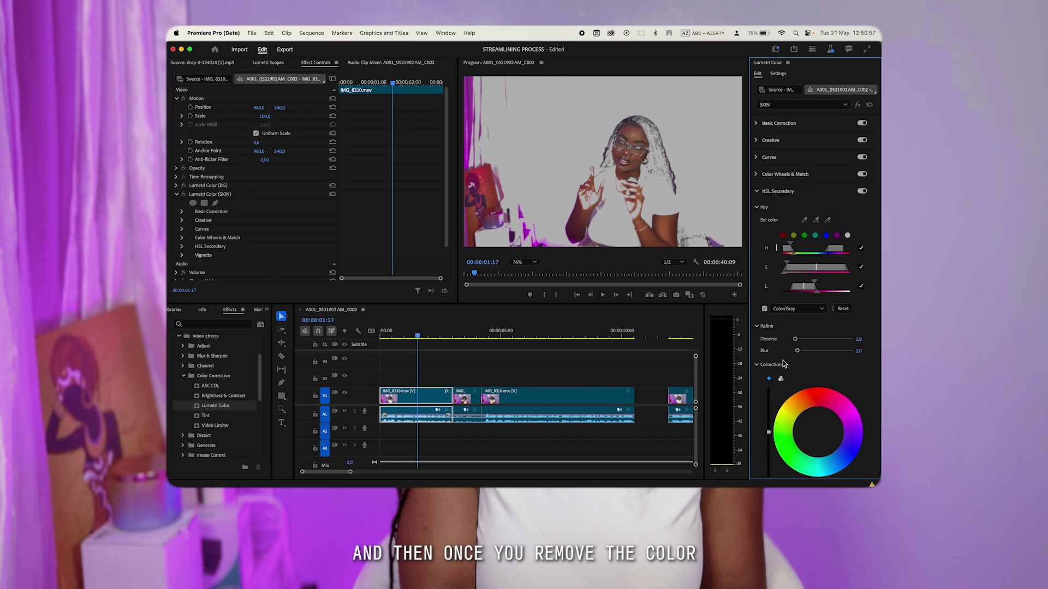
left_click_drag(797, 351, 794, 353)
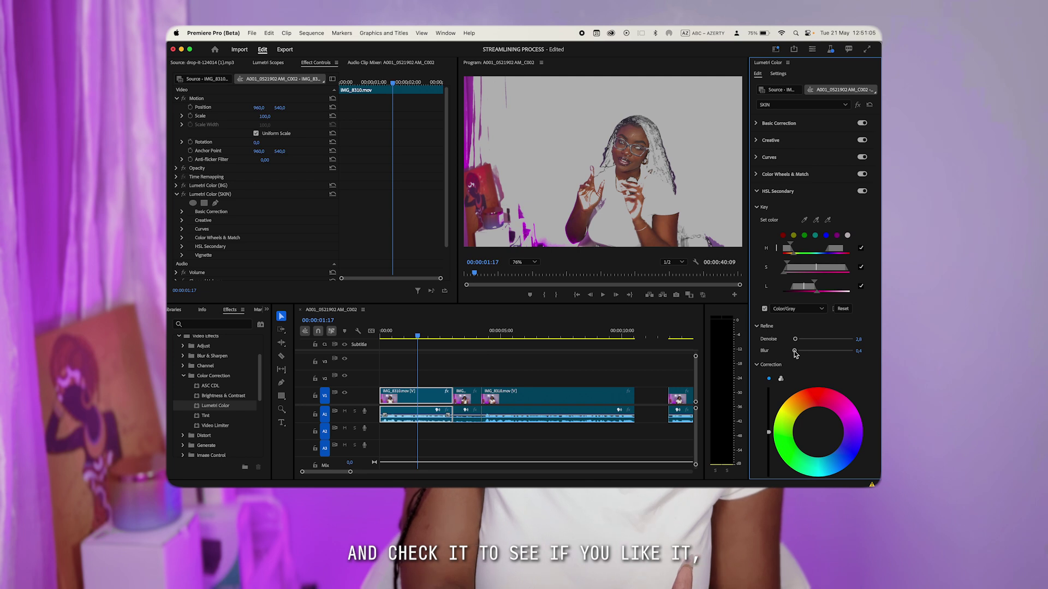
scroll(858, 392, "down", 2)
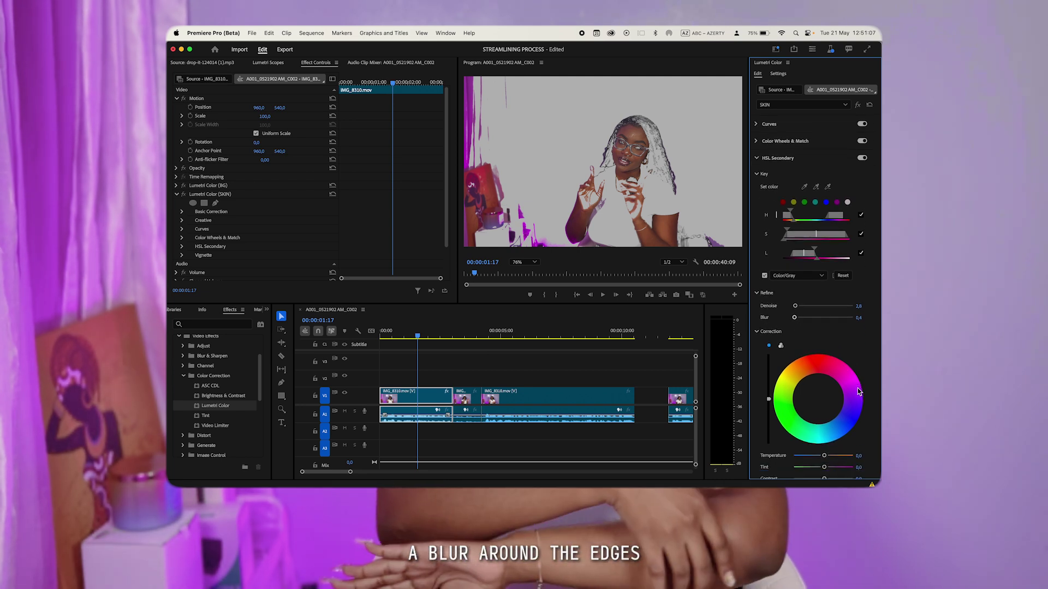
Set the skin correction's Temperature to -5.6 and raise Contrast to about 22.2
scroll(858, 392, "down", 1)
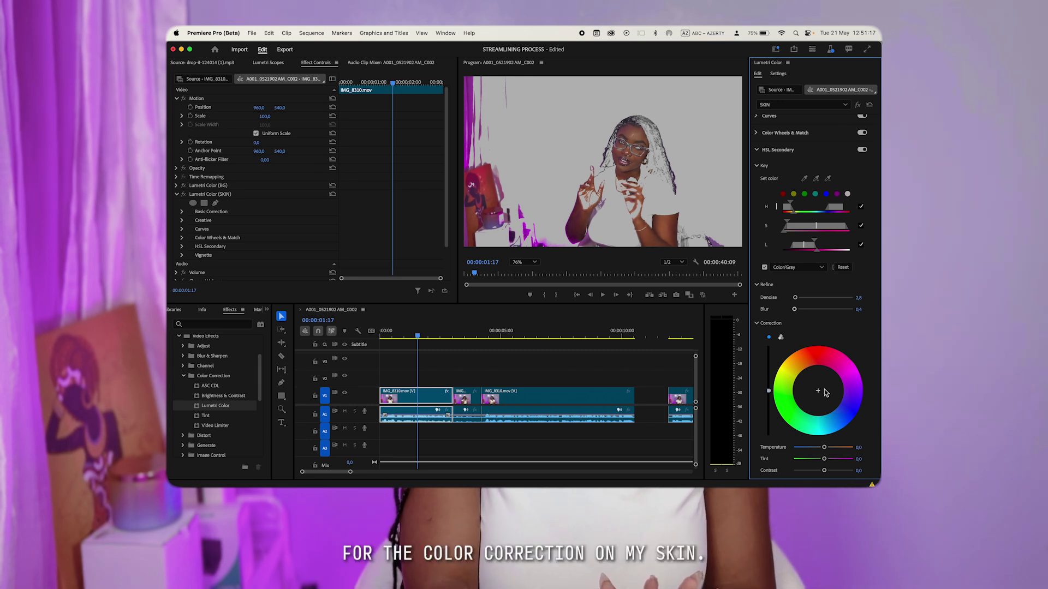
scroll(868, 424, "down", 2)
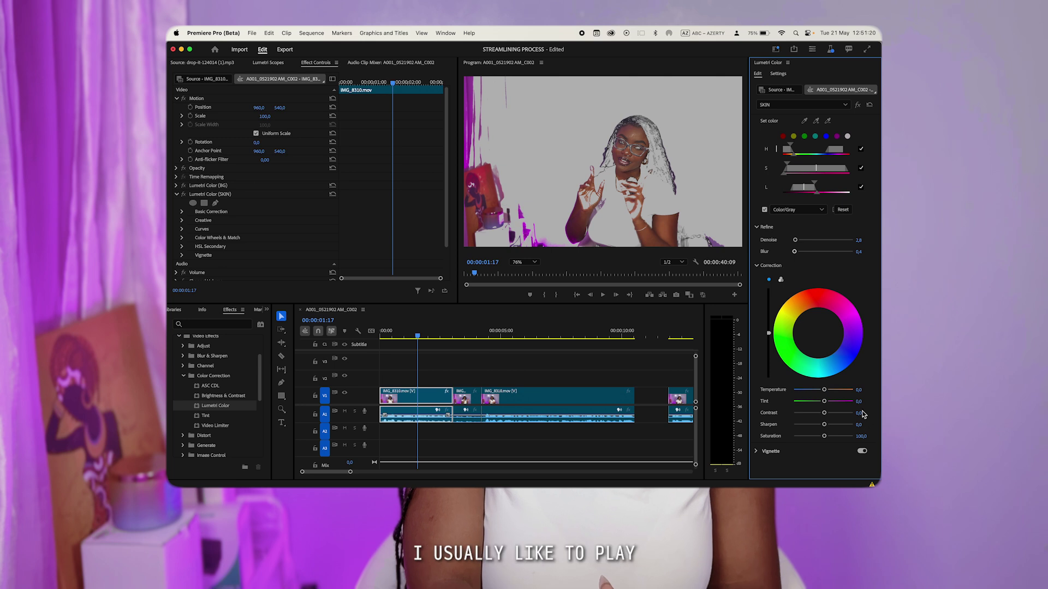
left_click_drag(825, 390, 836, 391)
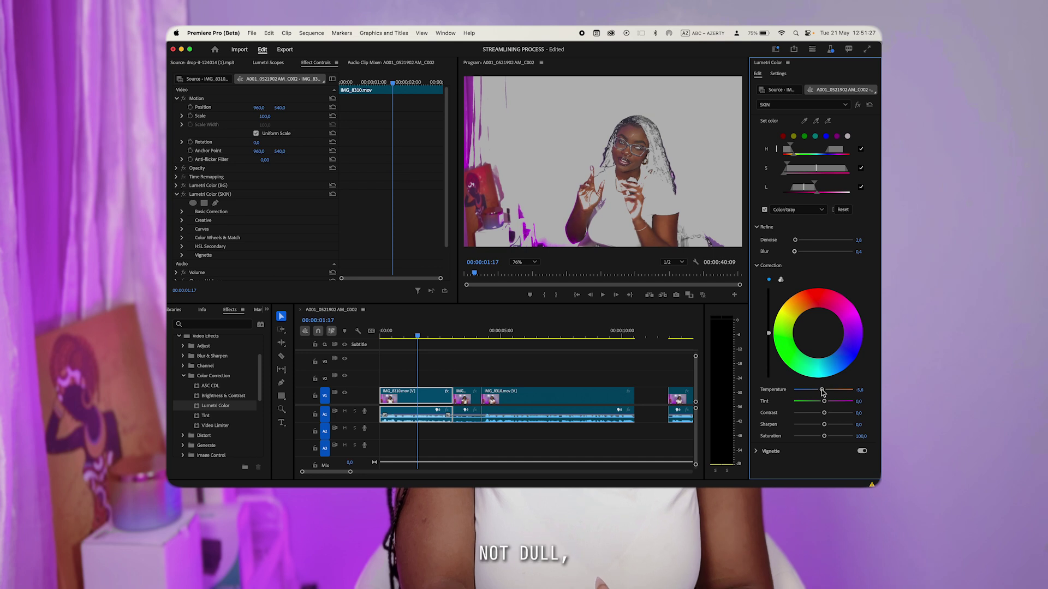
left_click_drag(824, 404, 825, 410)
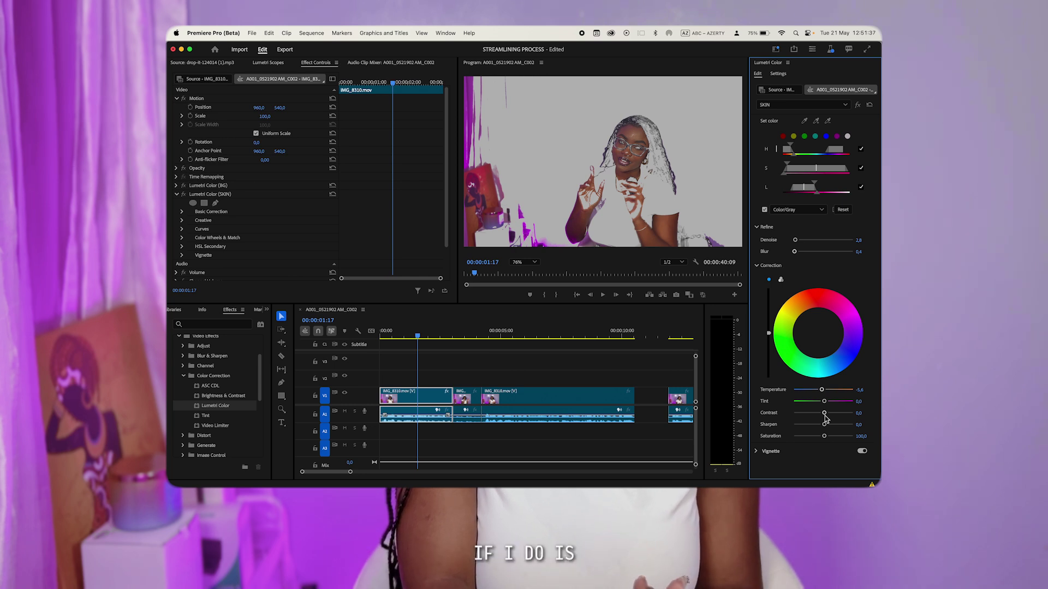
left_click_drag(824, 415, 824, 447)
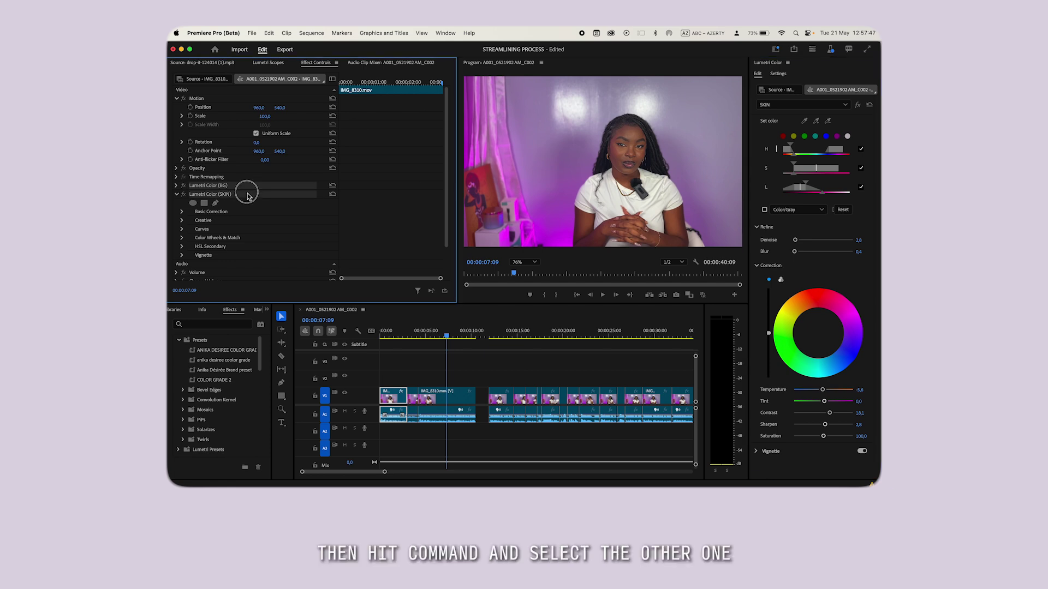
Save the BG and SKIN layers as preset TEST6 and apply it to IMG_8310.mov
left_click(247, 194, "super")
right_click(247, 194)
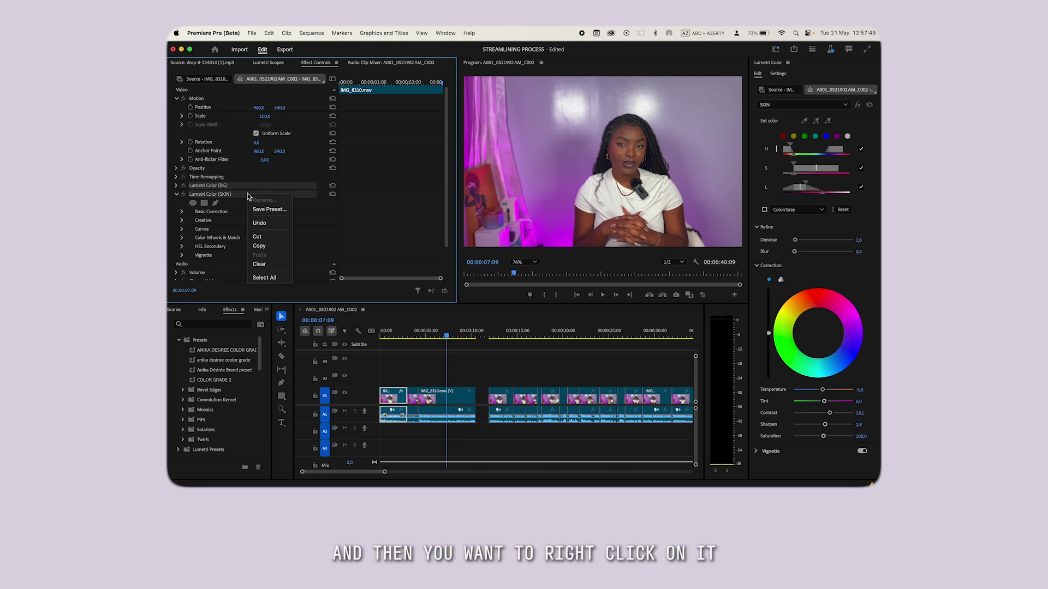
left_click(270, 209)
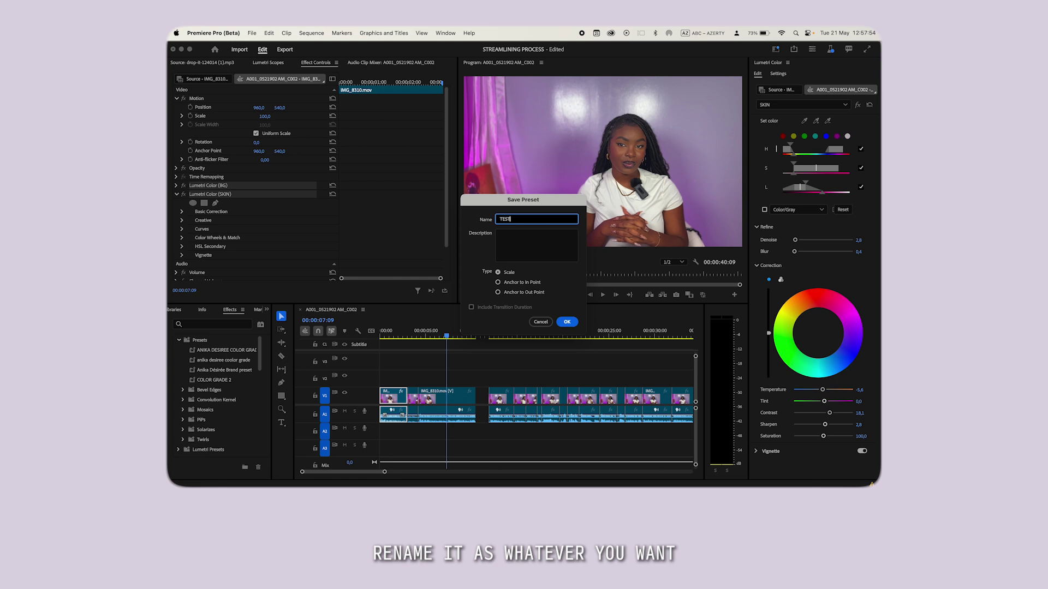
left_click(567, 322)
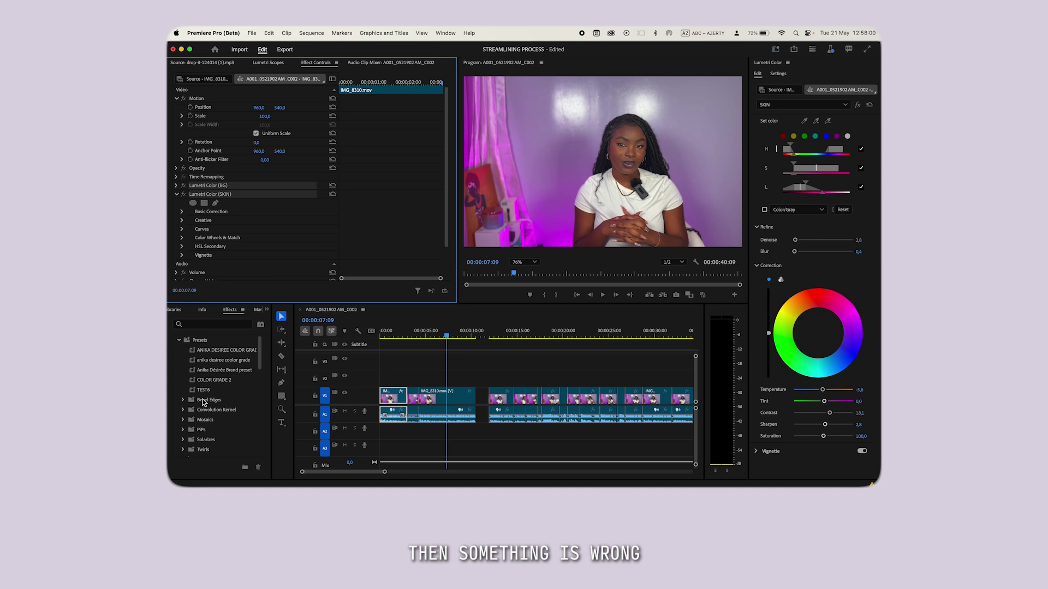
left_click_drag(205, 392, 424, 400)
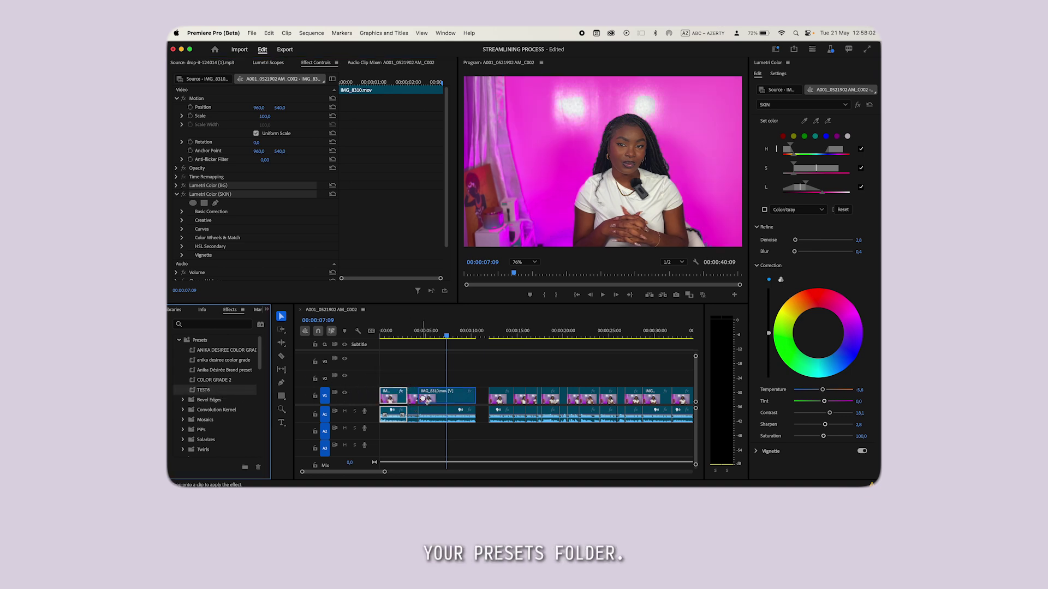